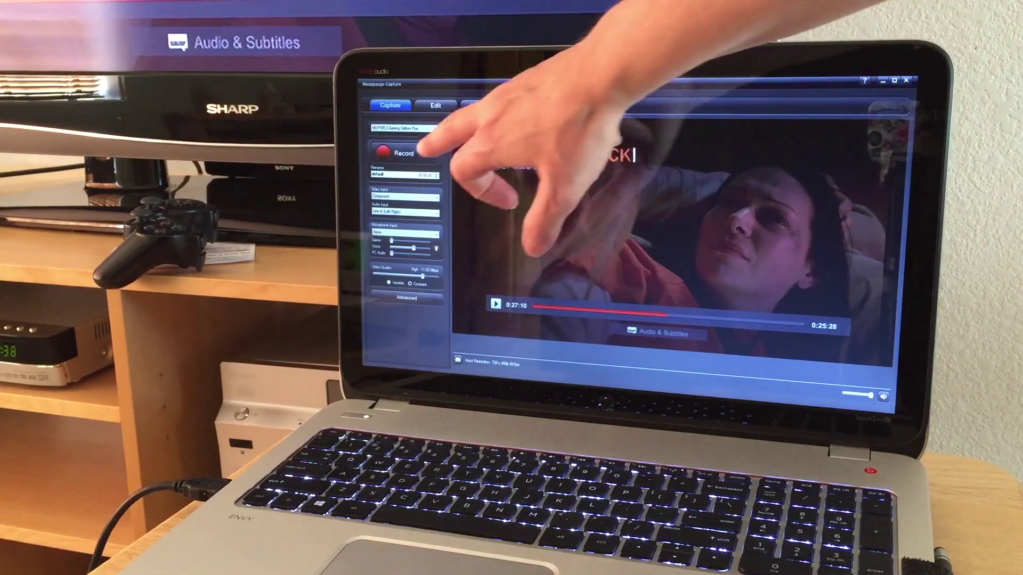
Step: Record the playing episode in Hauppauge Capture to a new capture file, then pause playback
{"action": "left_click", "coordinate": [382, 151]}
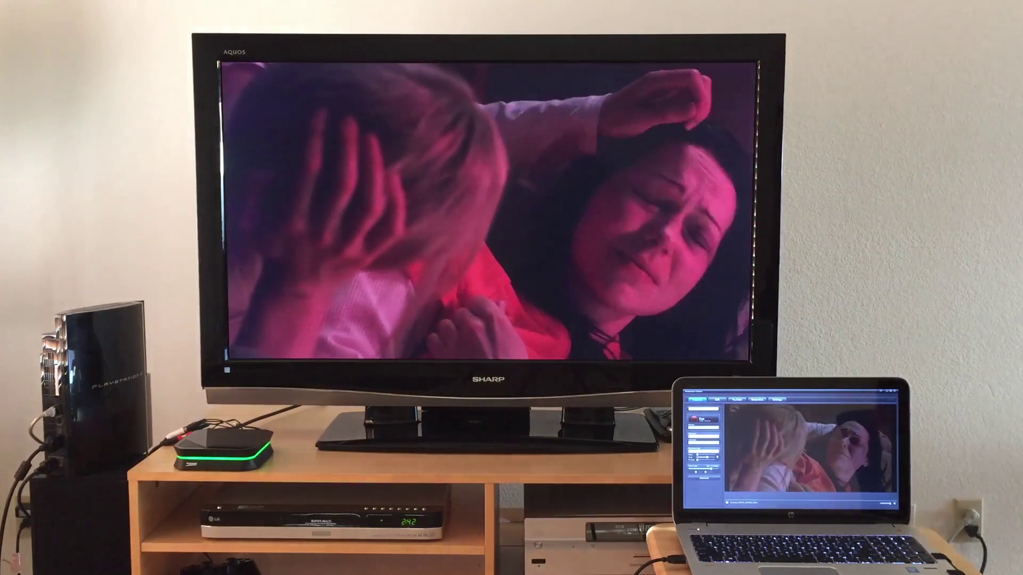
{"action": "key", "text": "space"}
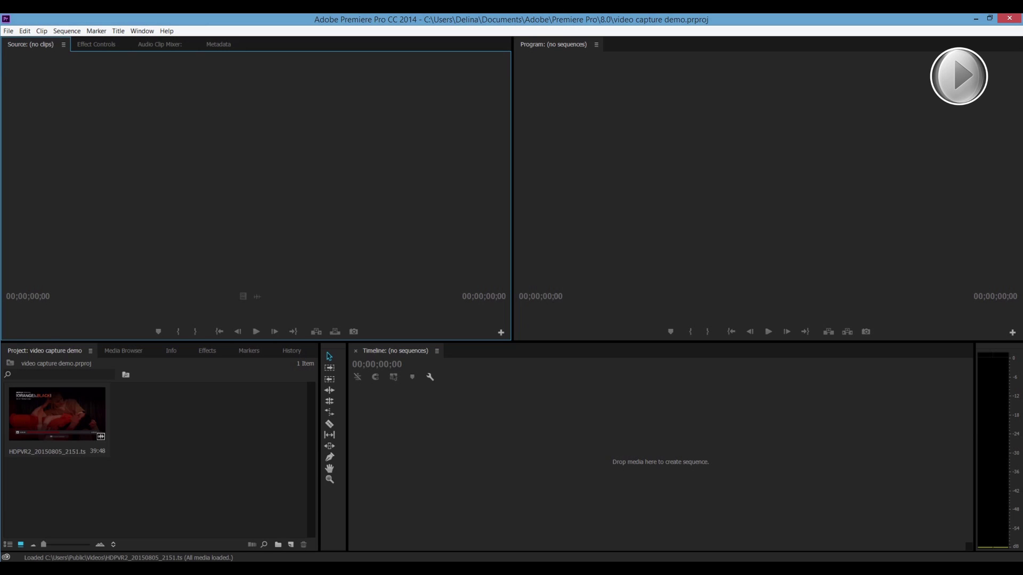
Step: Replace the old capture clip in the project with an import of HDPVR2_20150806_1649.ts
{"action": "left_click", "coordinate": [71, 421]}
{"action": "key", "text": "Delete"}
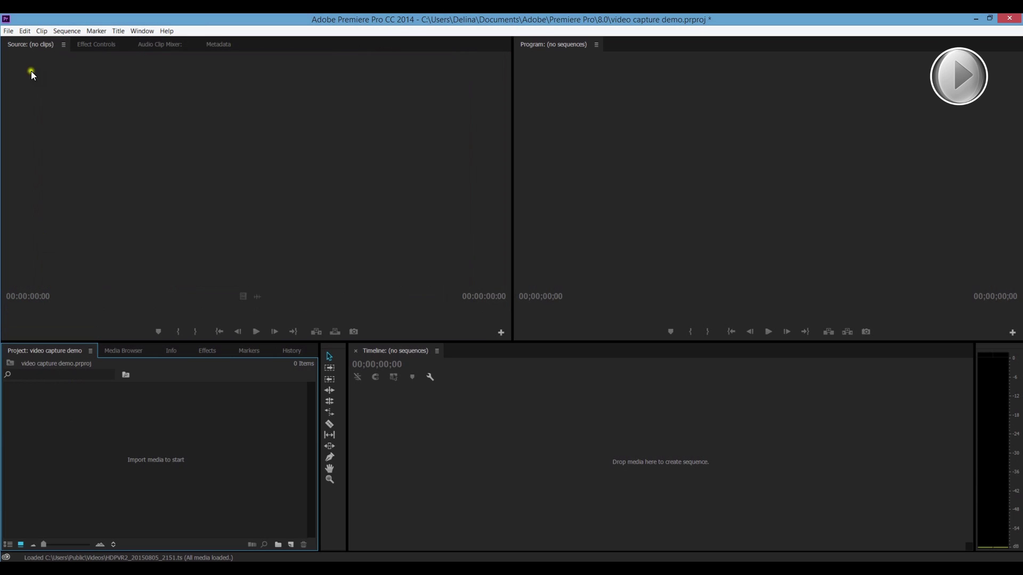
{"action": "left_click", "coordinate": [9, 31]}
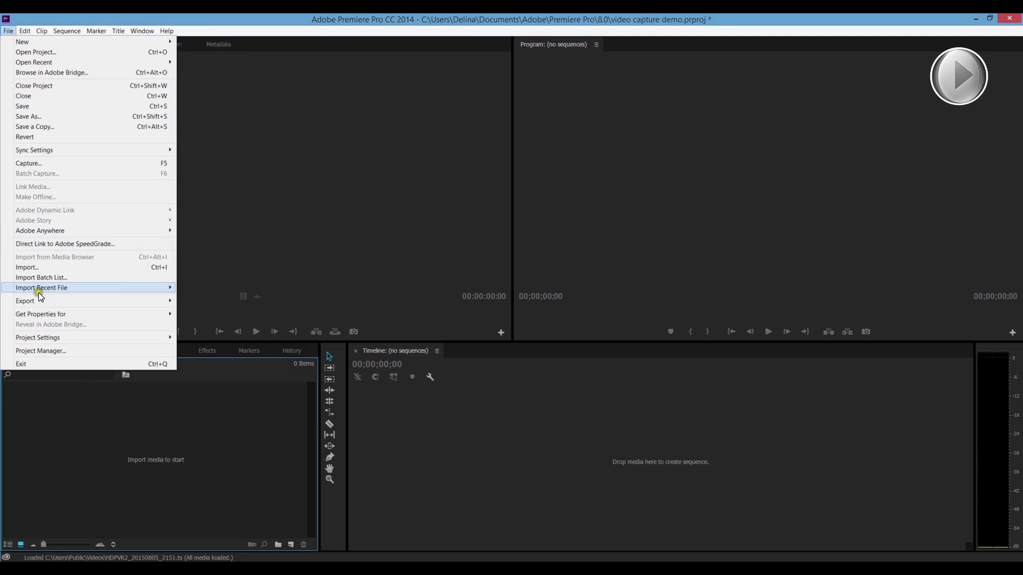
{"action": "left_click", "coordinate": [50, 267]}
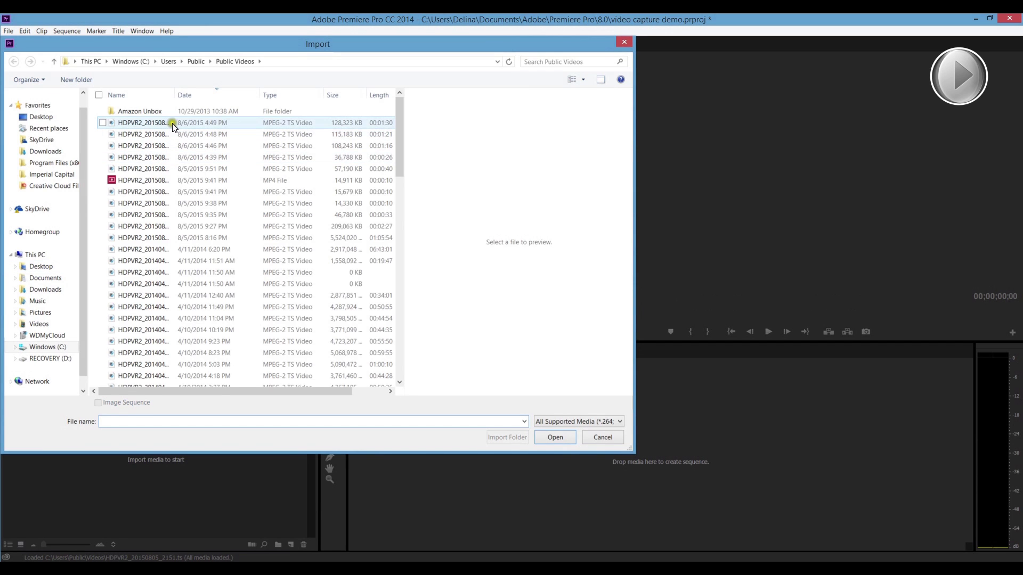
{"action": "left_click", "coordinate": [171, 123]}
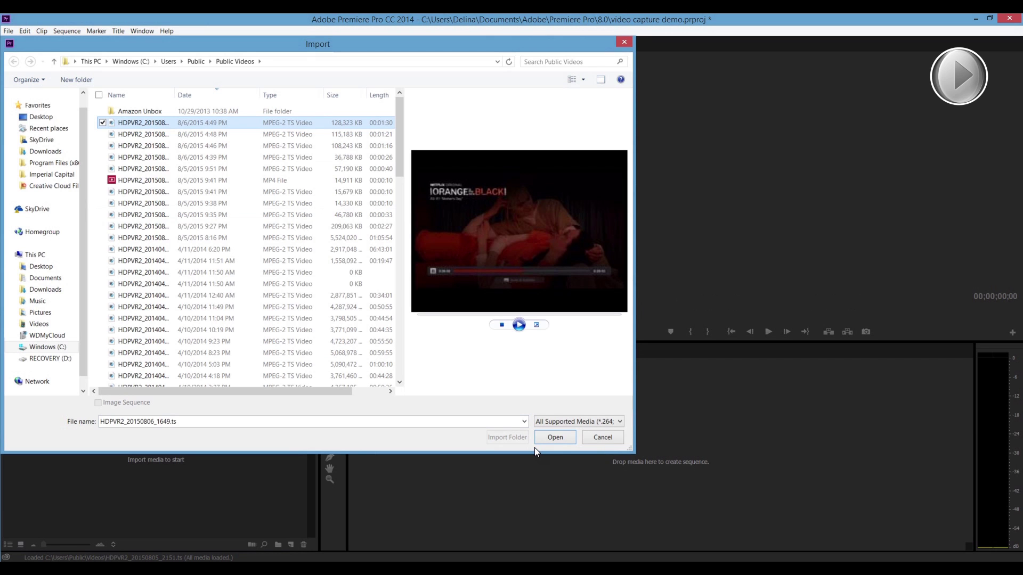
{"action": "left_click", "coordinate": [555, 437]}
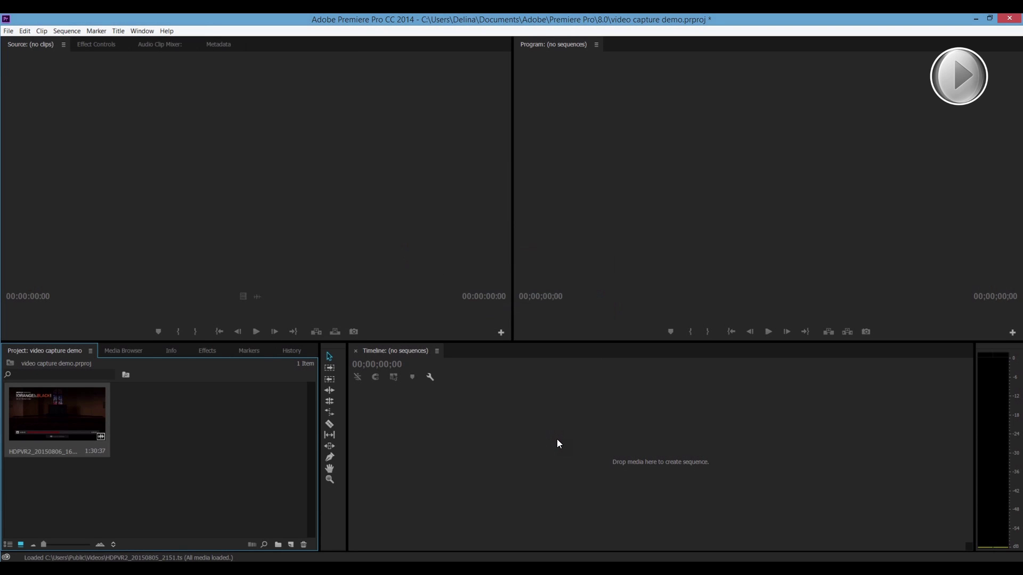
Step: Preview the capture in the Source monitor and drag only its audio into a new sequence
{"action": "double_click", "coordinate": [57, 404]}
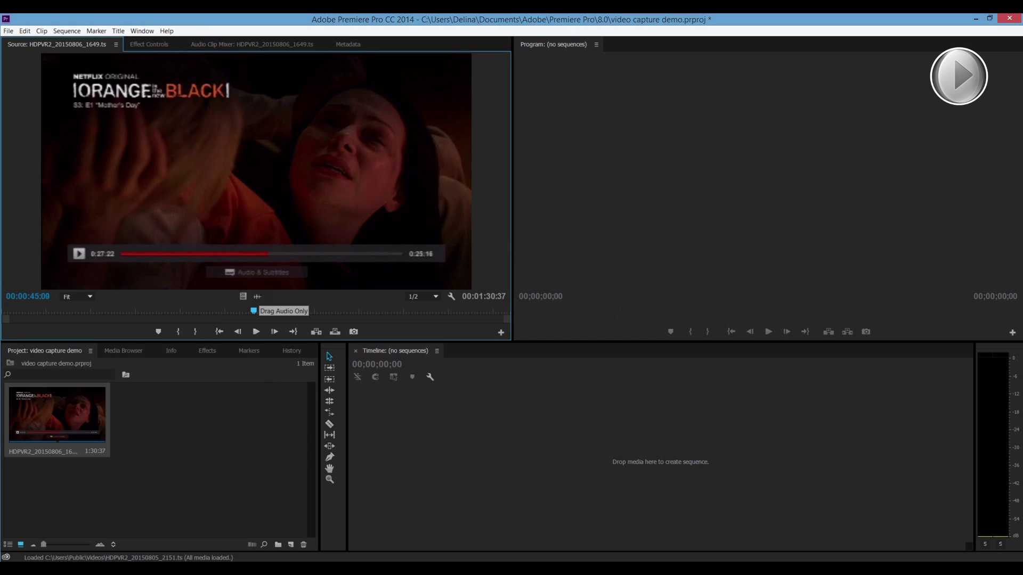
{"action": "left_click", "coordinate": [254, 308]}
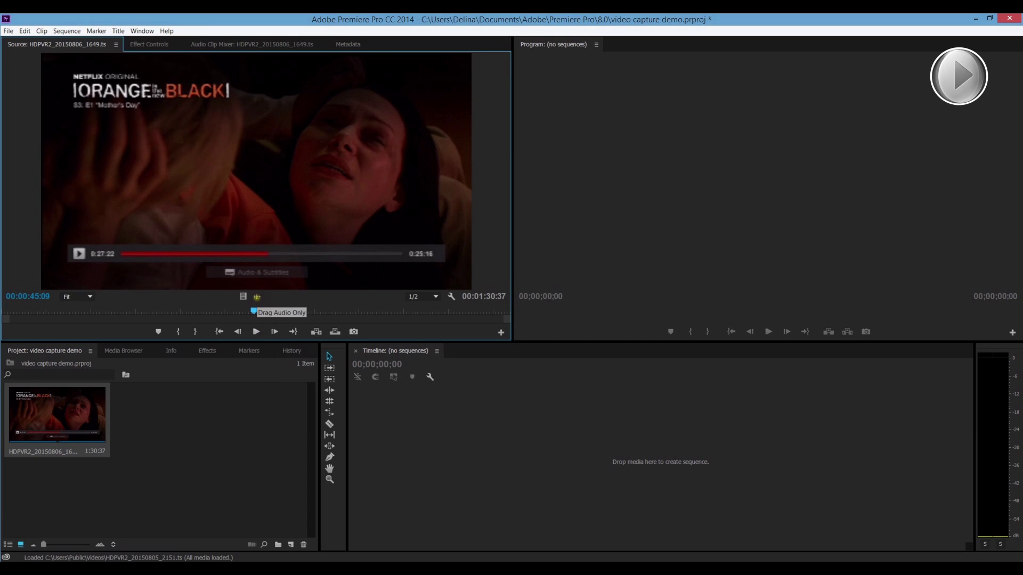
{"action": "left_click_drag", "start_coordinate": [256, 297], "coordinate": [387, 422]}
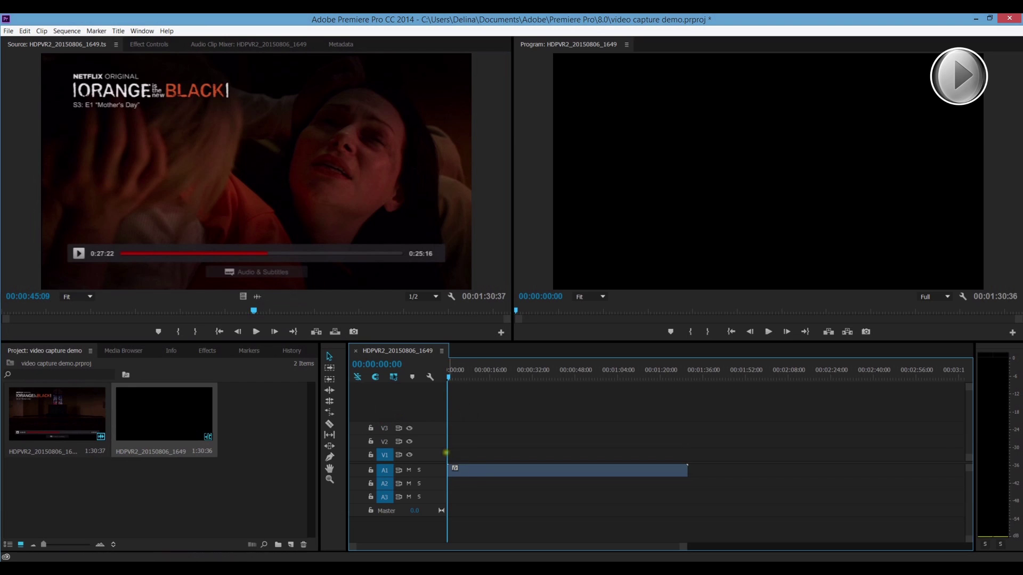
Step: Delete the audio clip from A1 and remove that trial sequence from the project
{"action": "left_click", "coordinate": [478, 468]}
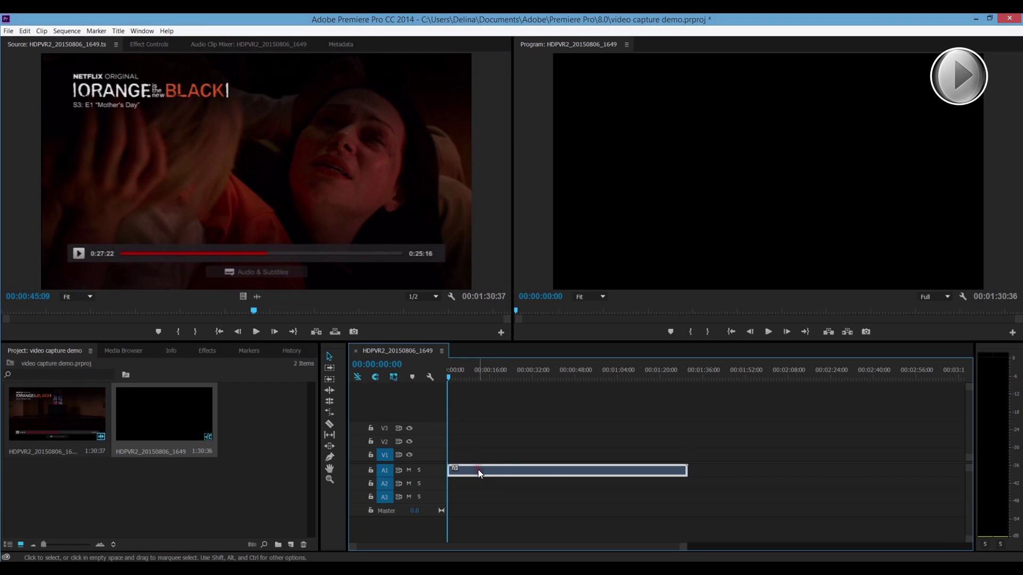
{"action": "key", "text": "Delete"}
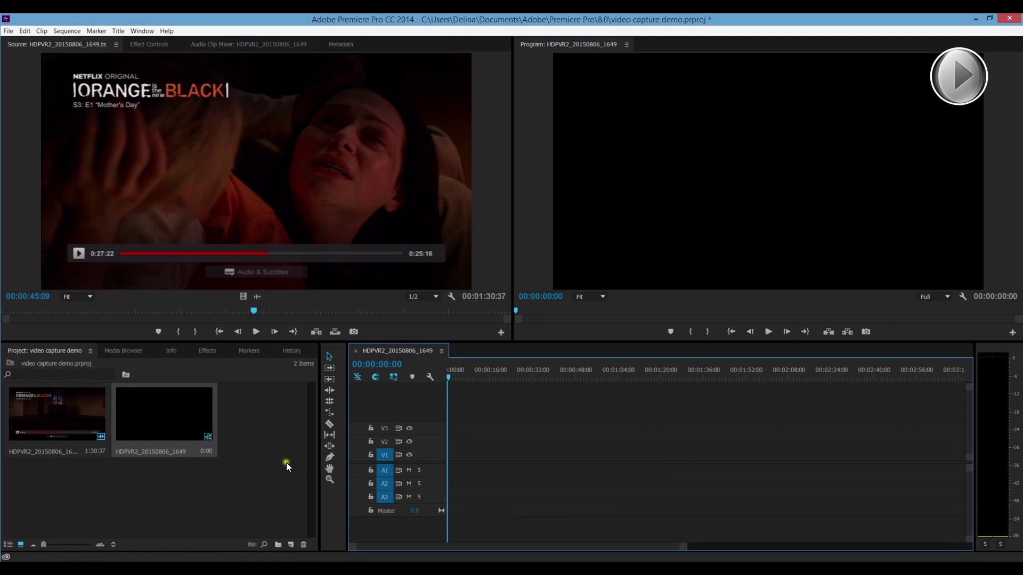
{"action": "left_click", "coordinate": [192, 422]}
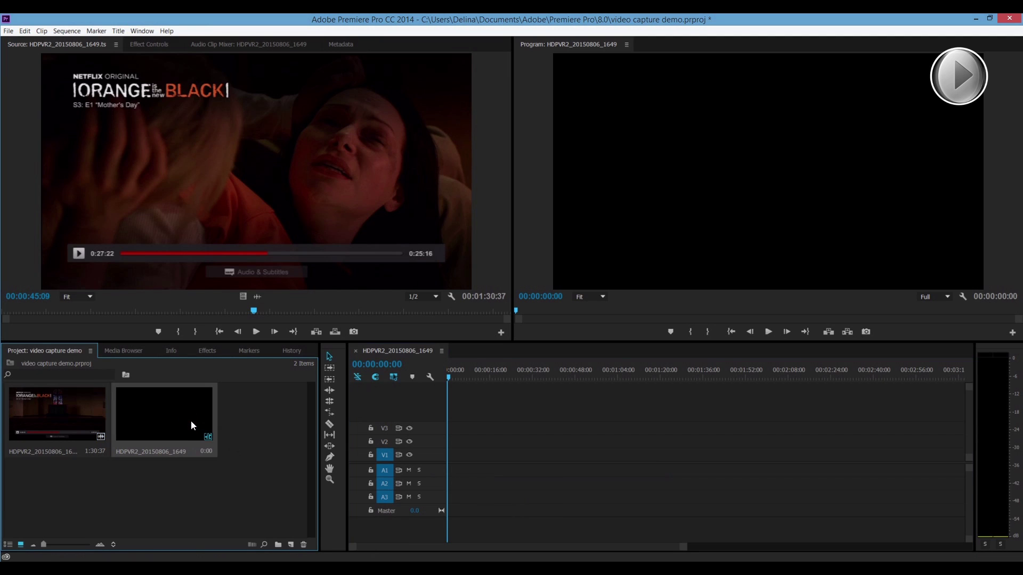
{"action": "key", "text": "Delete"}
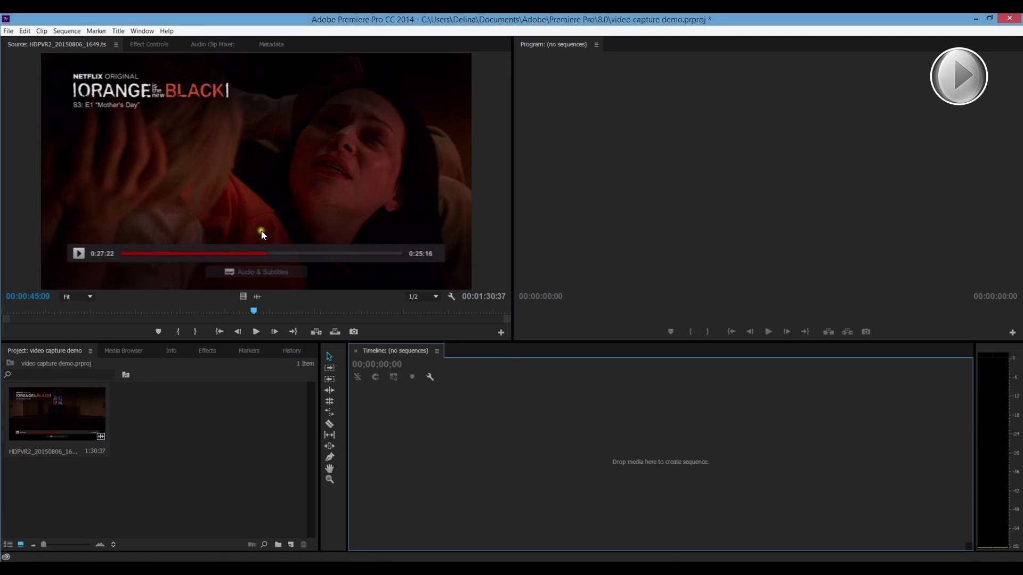
Step: Put the whole capture into a new HDPVR2_20150806_1649 sequence and mute track A1
{"action": "left_click_drag", "start_coordinate": [290, 126], "coordinate": [442, 457]}
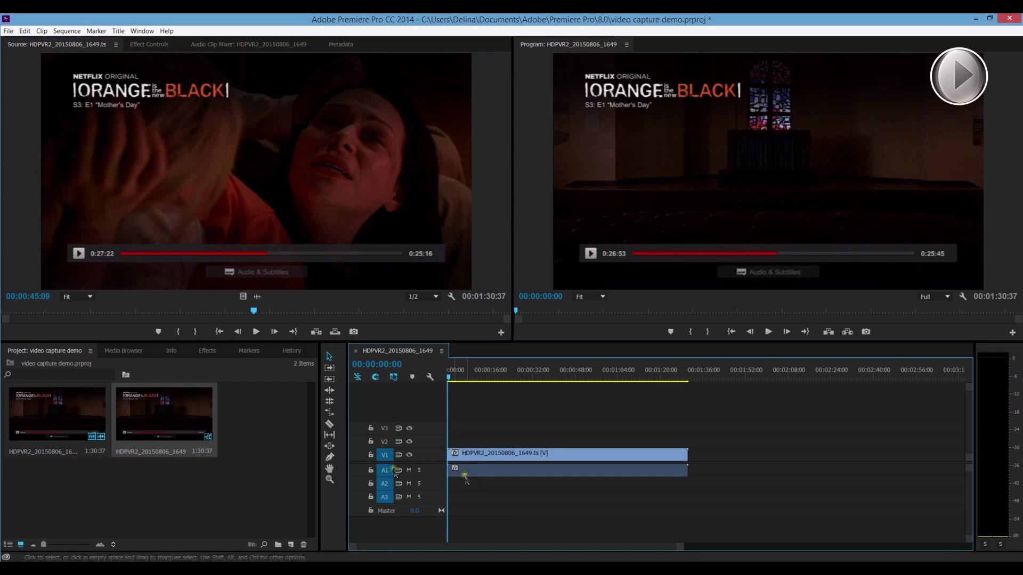
{"action": "left_click", "coordinate": [492, 473]}
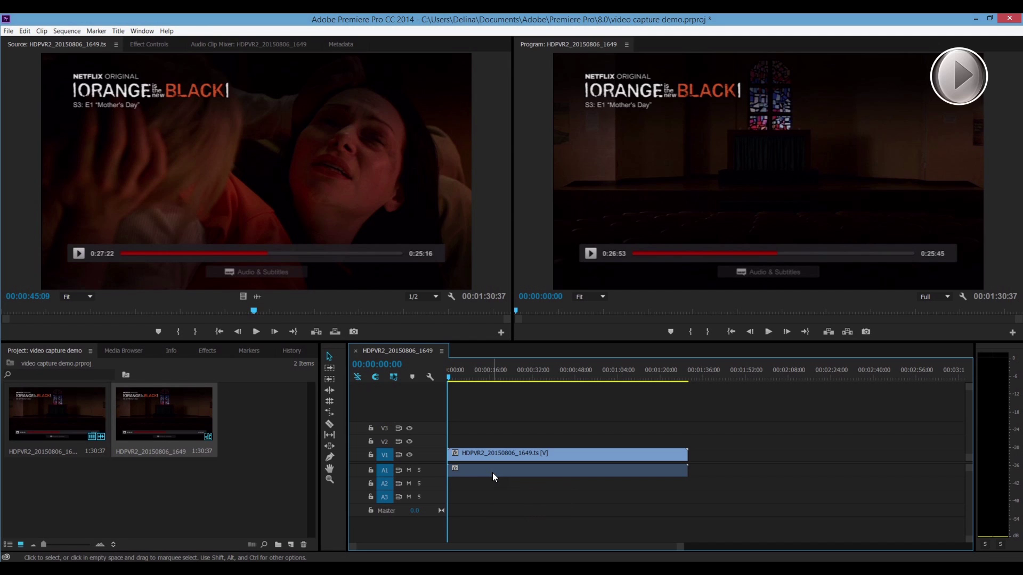
{"action": "left_click", "coordinate": [407, 471]}
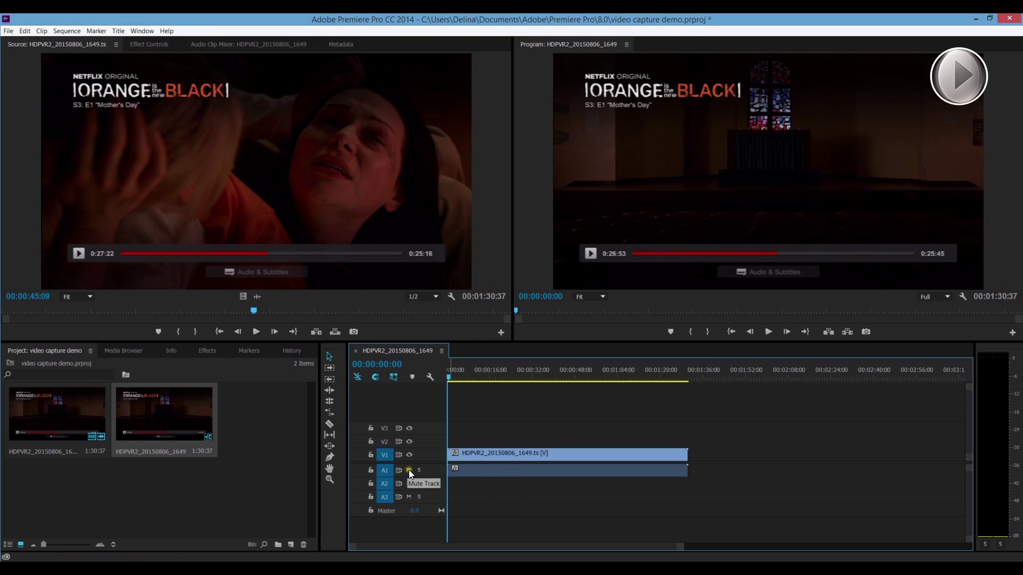
{"action": "left_click", "coordinate": [408, 469]}
Step: Browse to Music\Amazon MP3, preview 01 - Madman.mp3, and lay its audio onto A2
{"action": "left_click", "coordinate": [126, 349]}
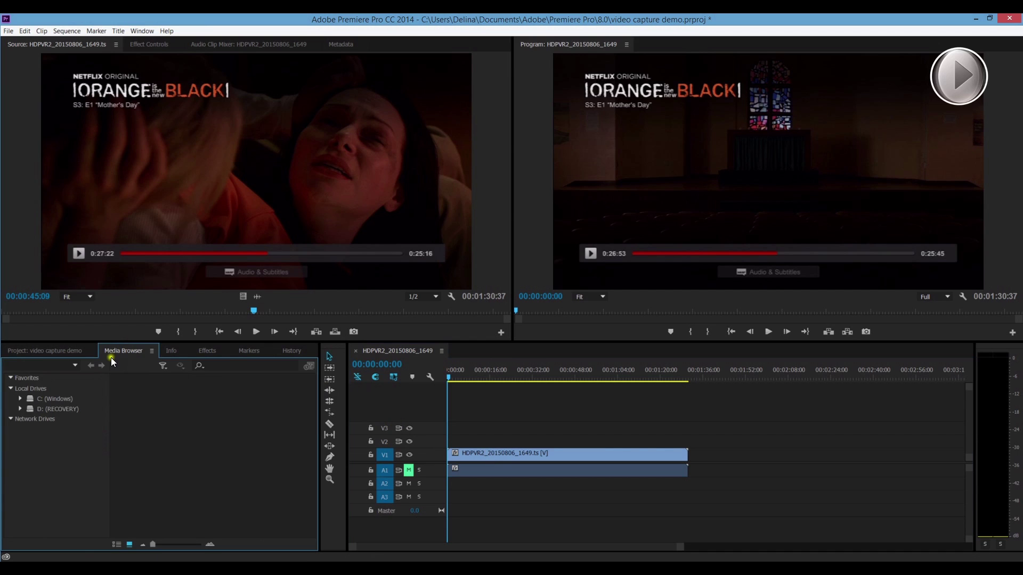
{"action": "left_click", "coordinate": [55, 398]}
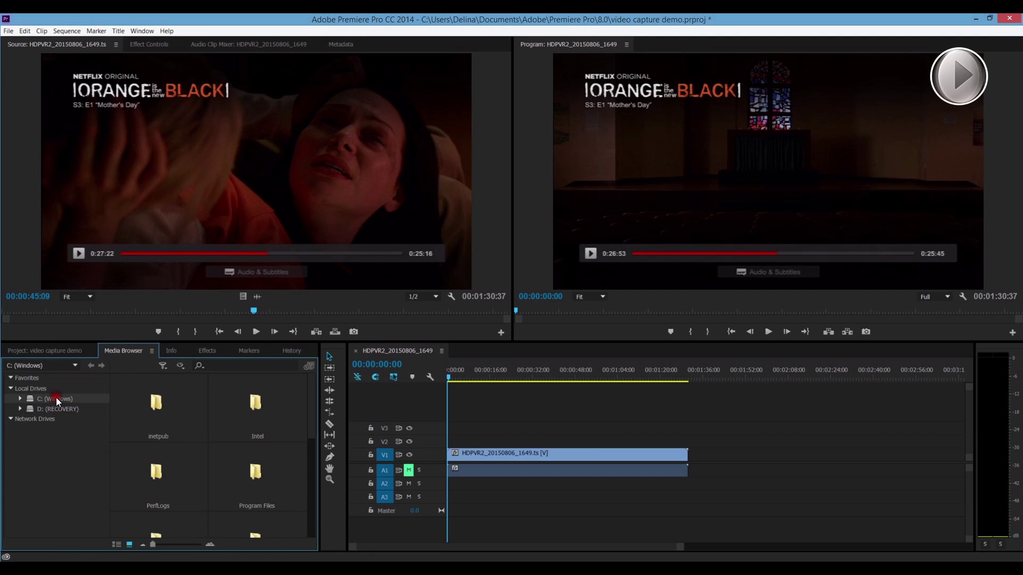
{"action": "scroll", "coordinate": [247, 466], "scroll_direction": "down", "scroll_amount": 5}
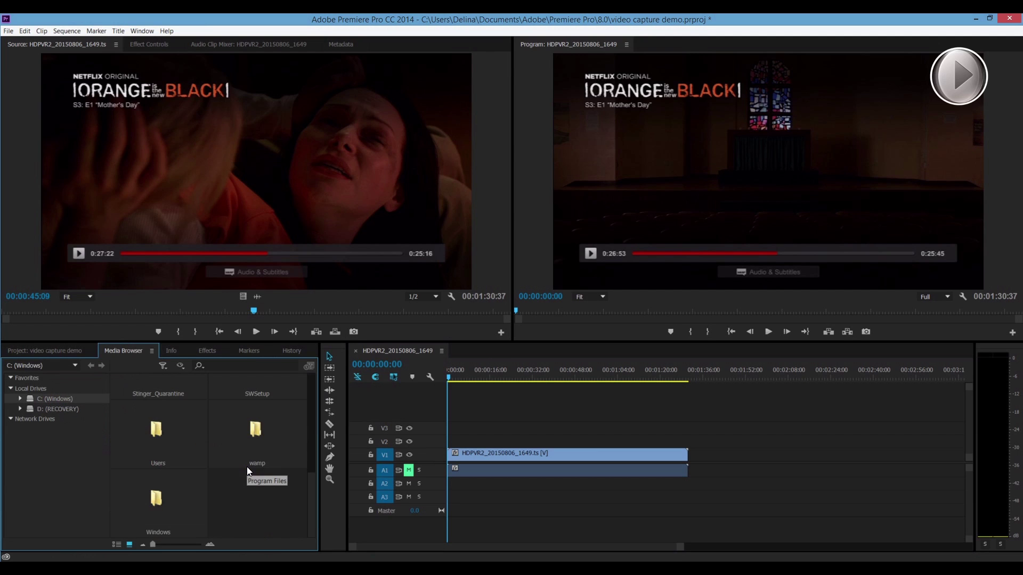
{"action": "double_click", "coordinate": [158, 446]}
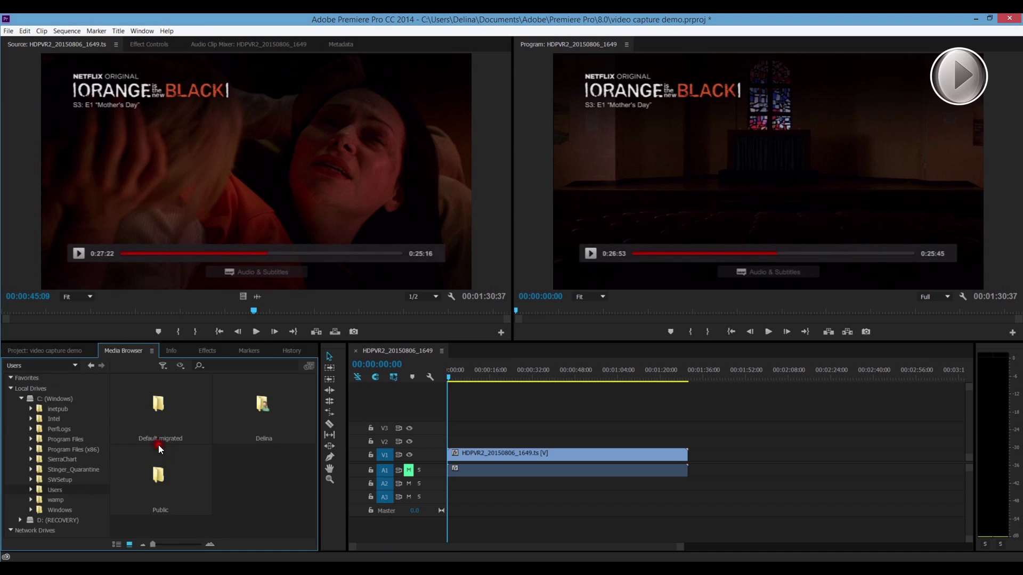
{"action": "double_click", "coordinate": [280, 404]}
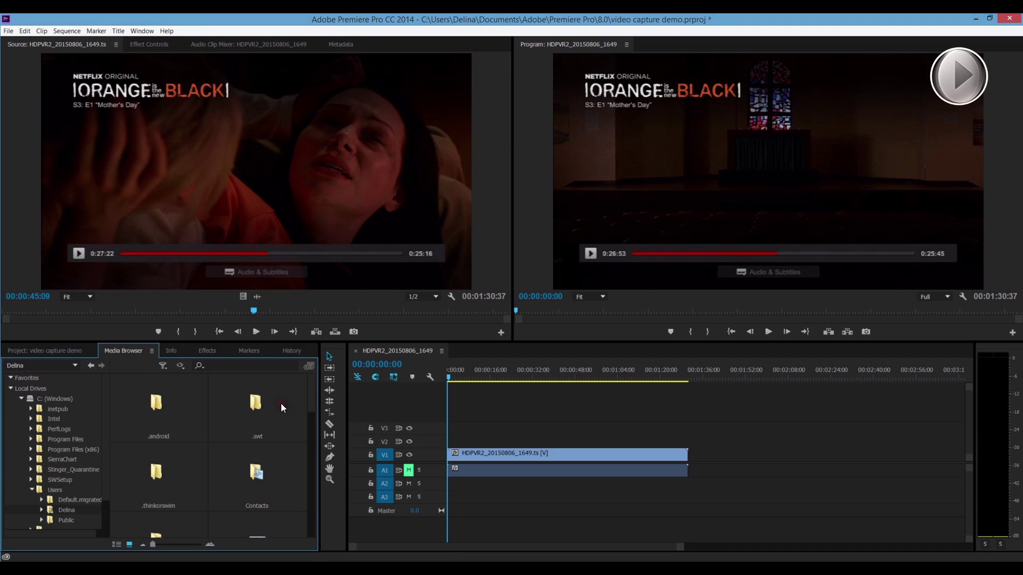
{"action": "scroll", "coordinate": [280, 404], "scroll_direction": "down", "scroll_amount": 3}
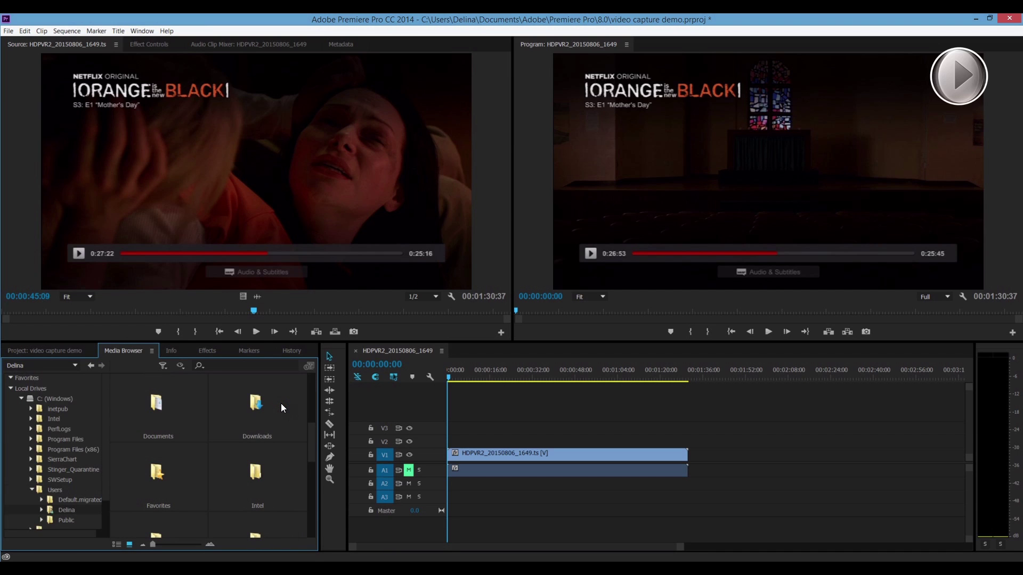
{"action": "scroll", "coordinate": [280, 404], "scroll_direction": "down", "scroll_amount": 2}
{"action": "double_click", "coordinate": [280, 404]}
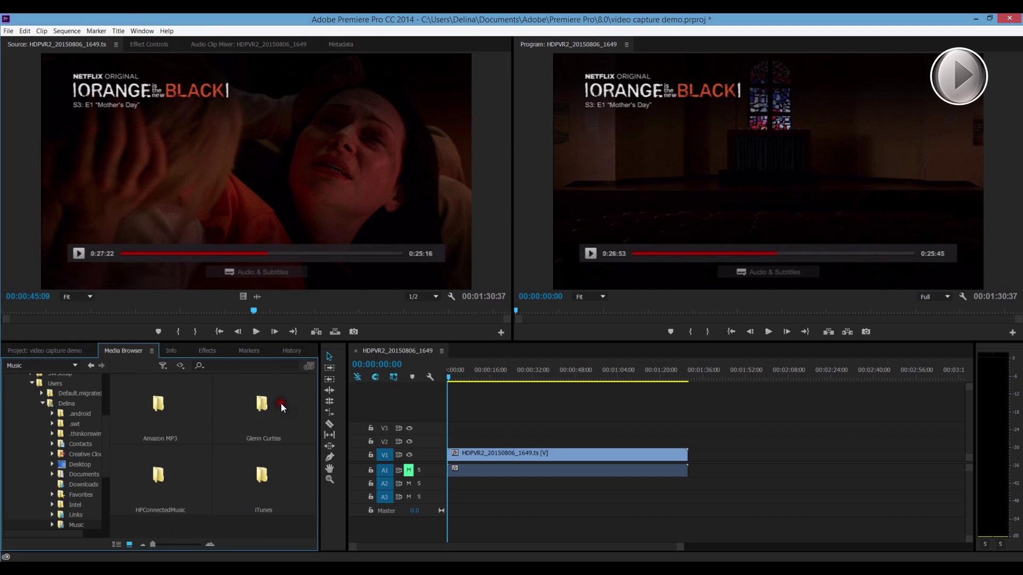
{"action": "double_click", "coordinate": [170, 408]}
{"action": "double_click", "coordinate": [169, 408]}
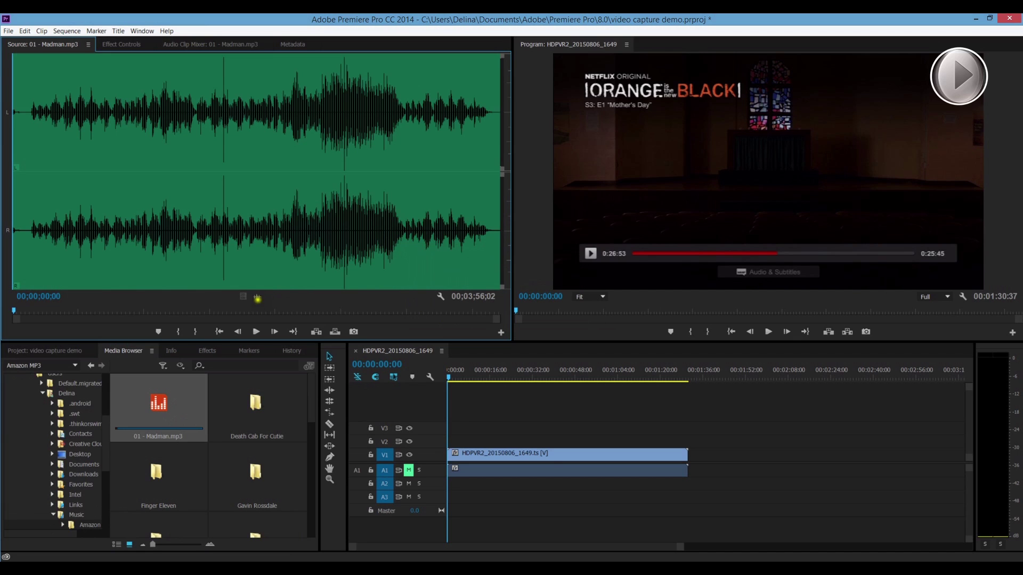
{"action": "left_click_drag", "start_coordinate": [258, 302], "coordinate": [451, 480]}
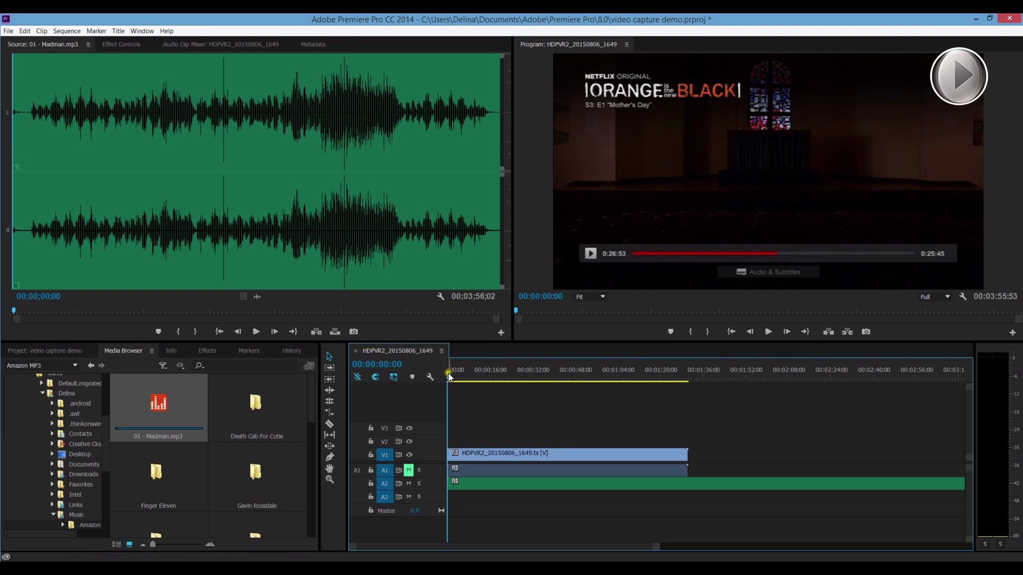
Step: Trim the video clip's start to the scene beginning at 00:00:08:52
{"action": "left_click_drag", "start_coordinate": [449, 375], "coordinate": [471, 379]}
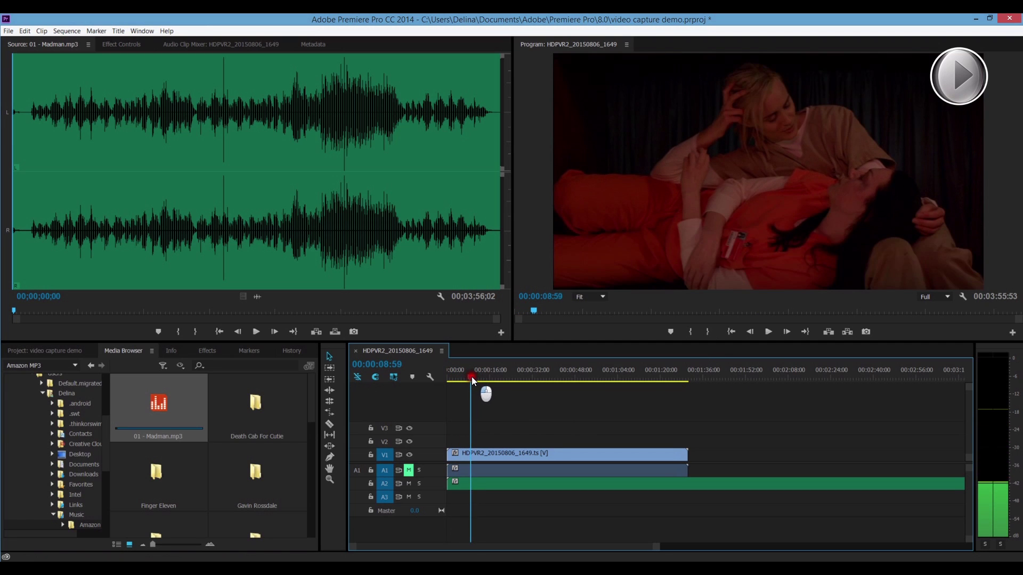
{"action": "left_click_drag", "start_coordinate": [471, 377], "coordinate": [471, 377]}
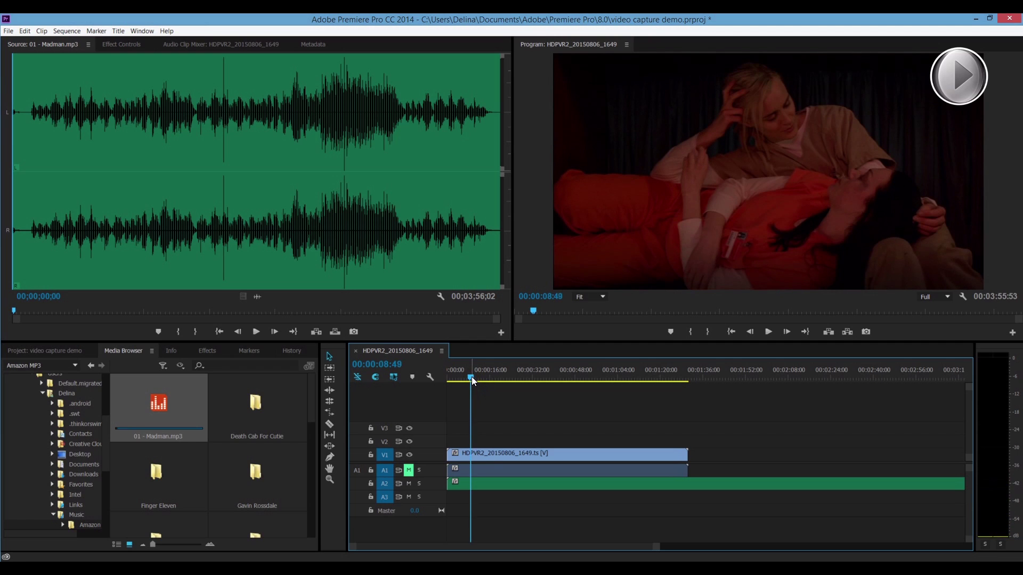
{"action": "left_click", "coordinate": [472, 377]}
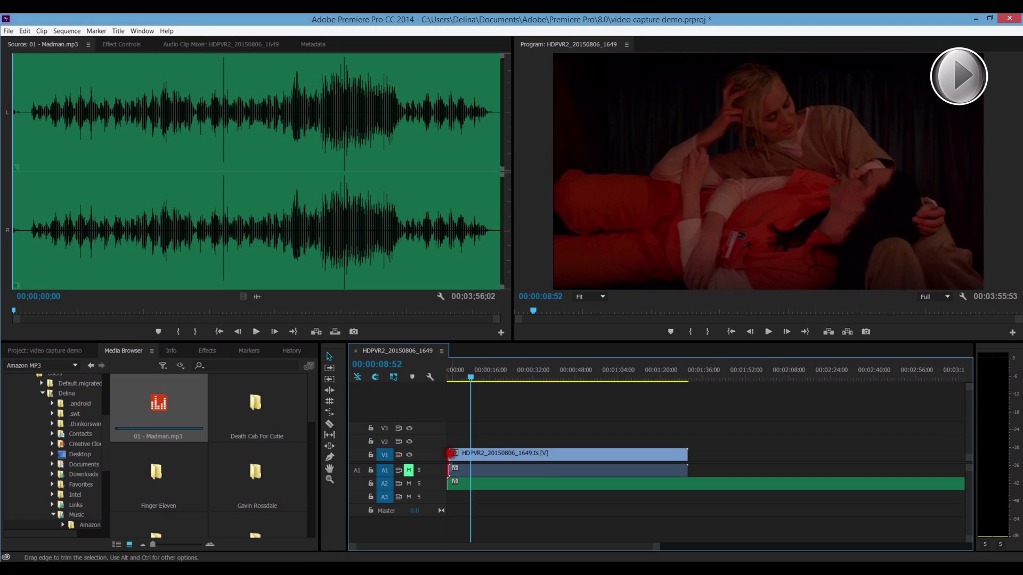
{"action": "left_click_drag", "start_coordinate": [449, 453], "coordinate": [470, 454]}
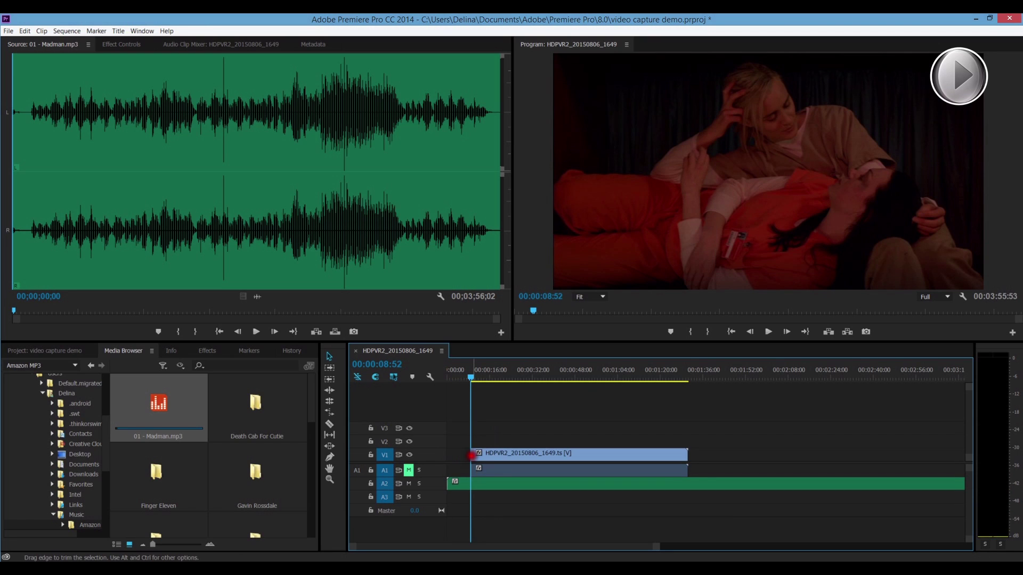
Step: Open the timeline ruler's context menu several times and dismiss it without choosing anything
{"action": "right_click", "coordinate": [471, 375]}
{"action": "left_click", "coordinate": [478, 399]}
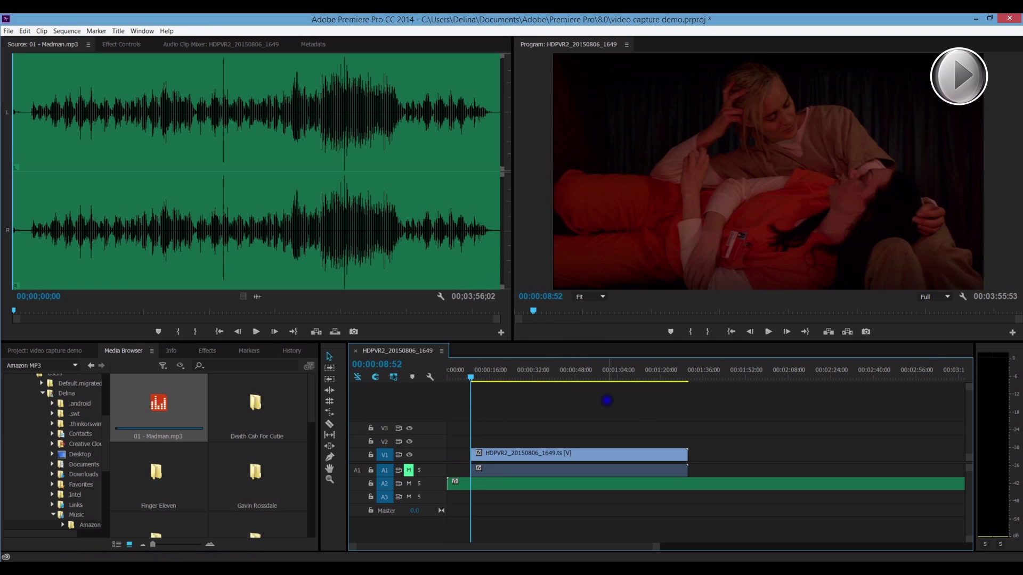
{"action": "right_click", "coordinate": [470, 377]}
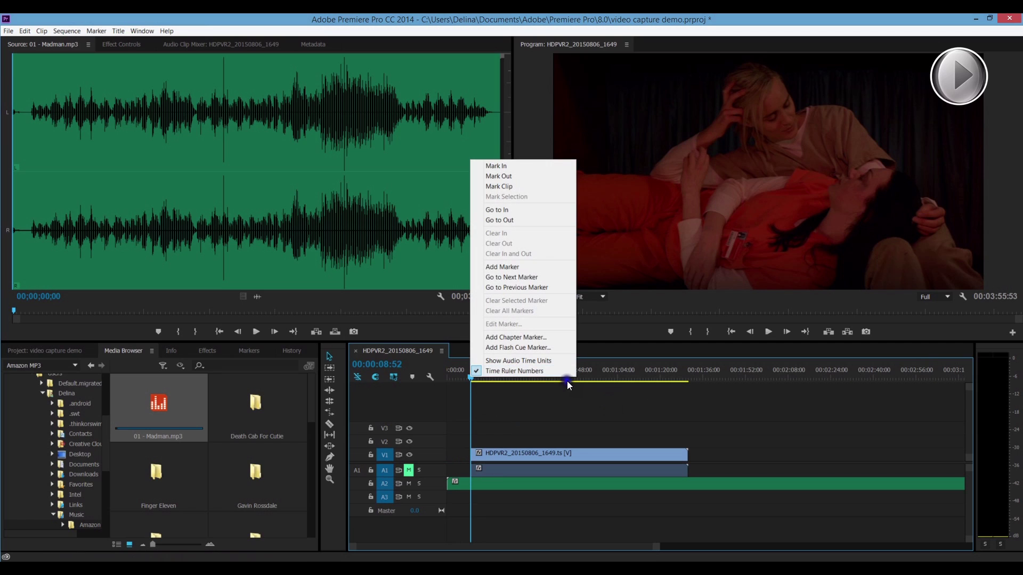
{"action": "left_click", "coordinate": [465, 388]}
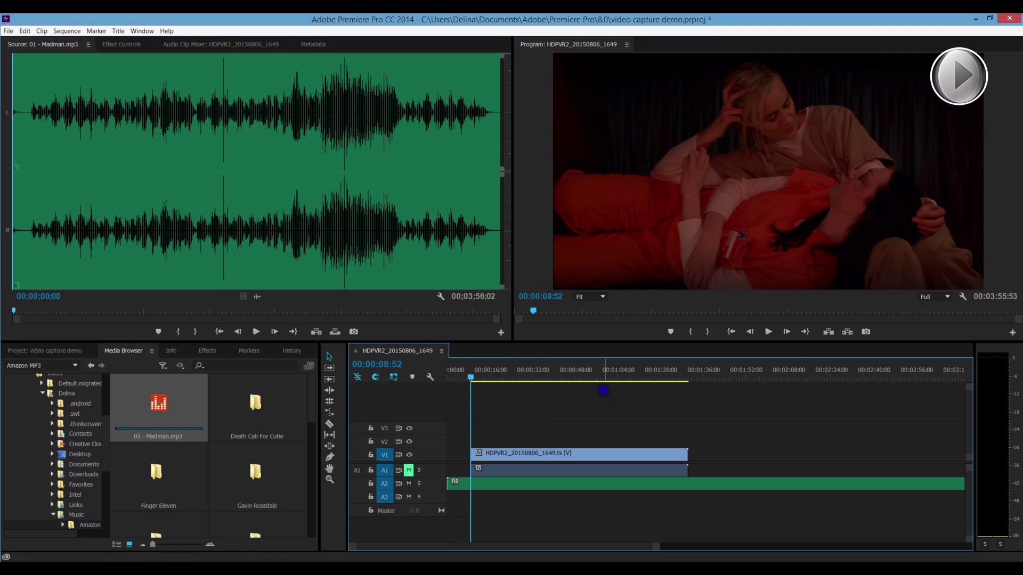
{"action": "right_click", "coordinate": [471, 376]}
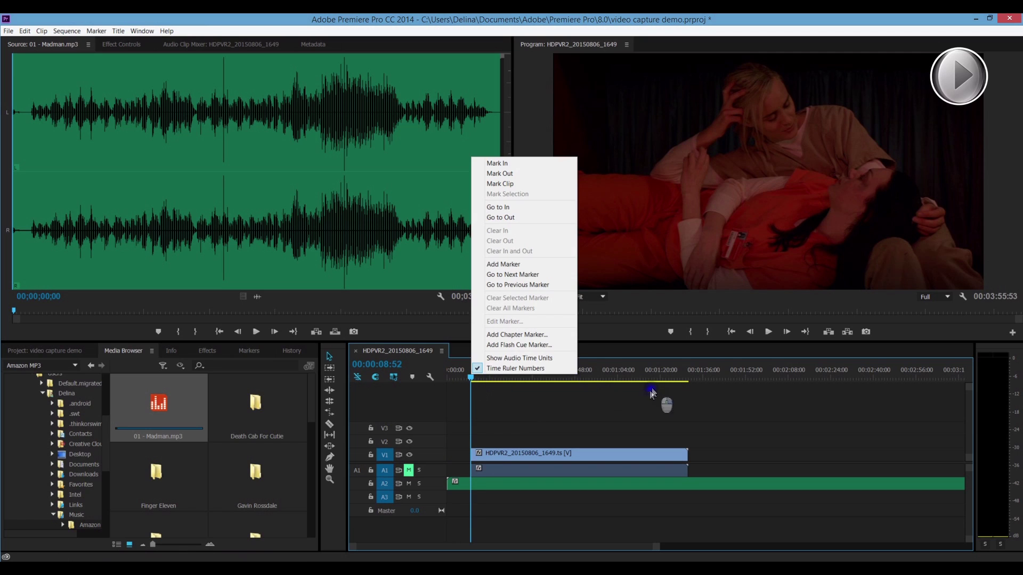
{"action": "left_click", "coordinate": [470, 513]}
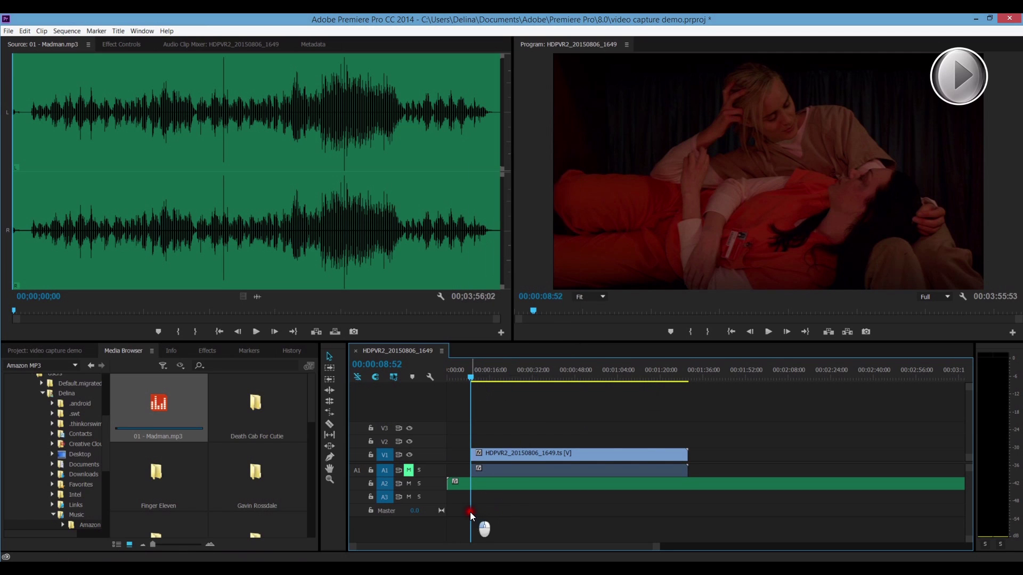
{"action": "right_click", "coordinate": [470, 378]}
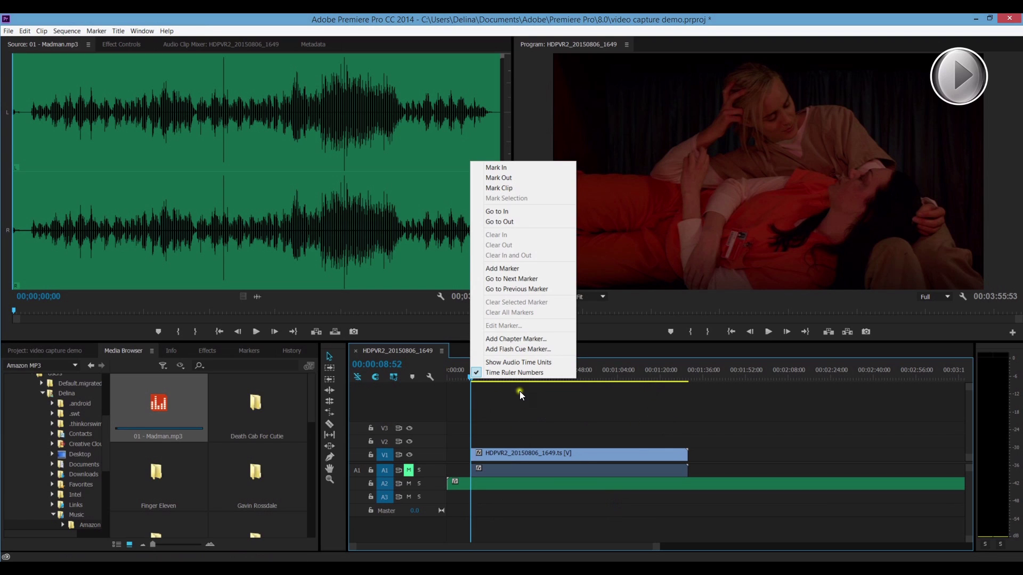
{"action": "left_click", "coordinate": [636, 368]}
Step: Scrub the playhead back from about 00:01:07 to 00:00:39:10 to preview footage
{"action": "left_click", "coordinate": [629, 378]}
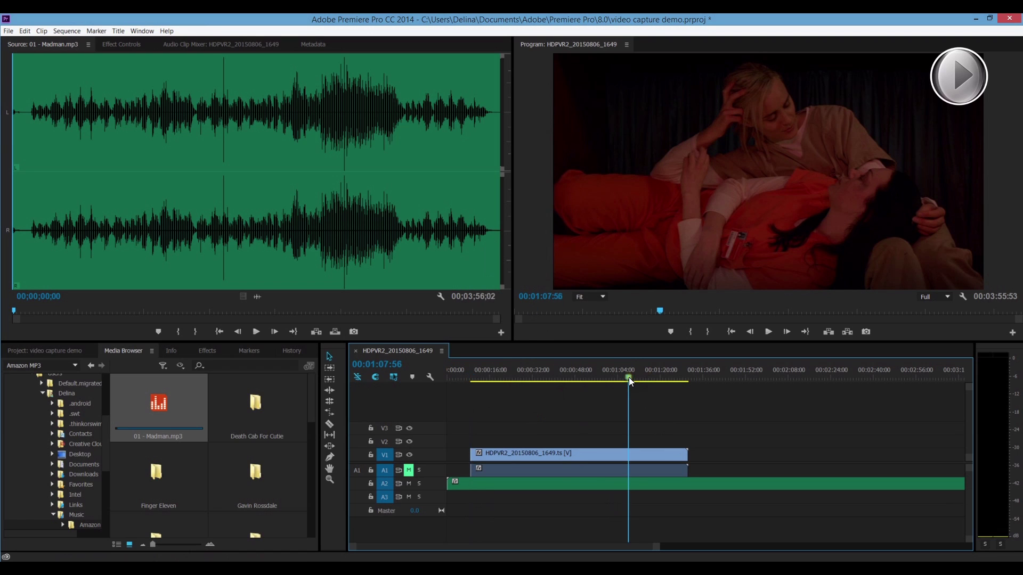
{"action": "left_click_drag", "start_coordinate": [628, 377], "coordinate": [609, 378]}
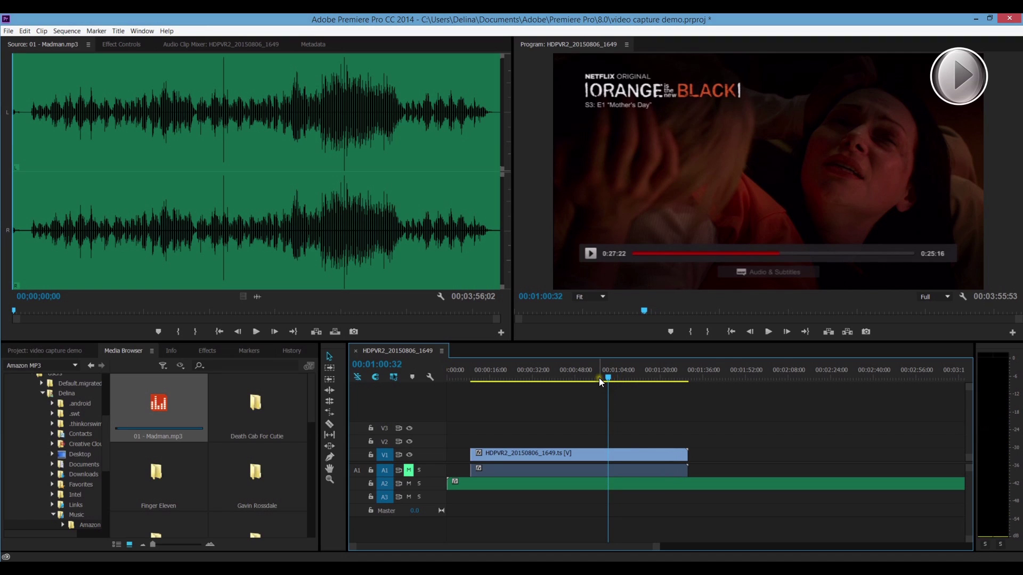
{"action": "left_click", "coordinate": [592, 375]}
{"action": "left_click", "coordinate": [580, 379]}
{"action": "left_click", "coordinate": [560, 380]}
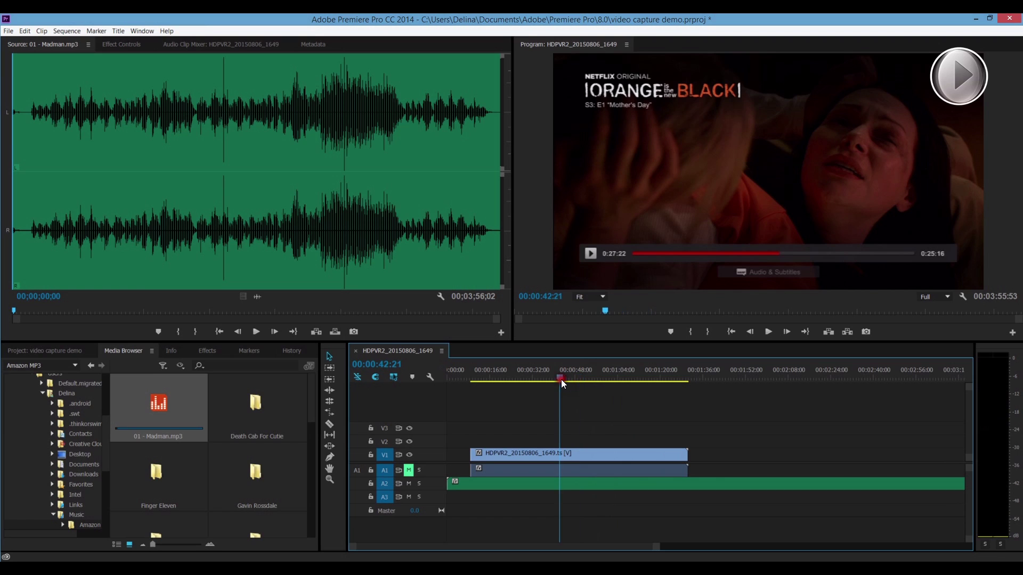
{"action": "left_click", "coordinate": [552, 378]}
Step: Settle the cut point at 00:00:34:32 and trim the clip's end back to it
{"action": "left_click", "coordinate": [539, 378]}
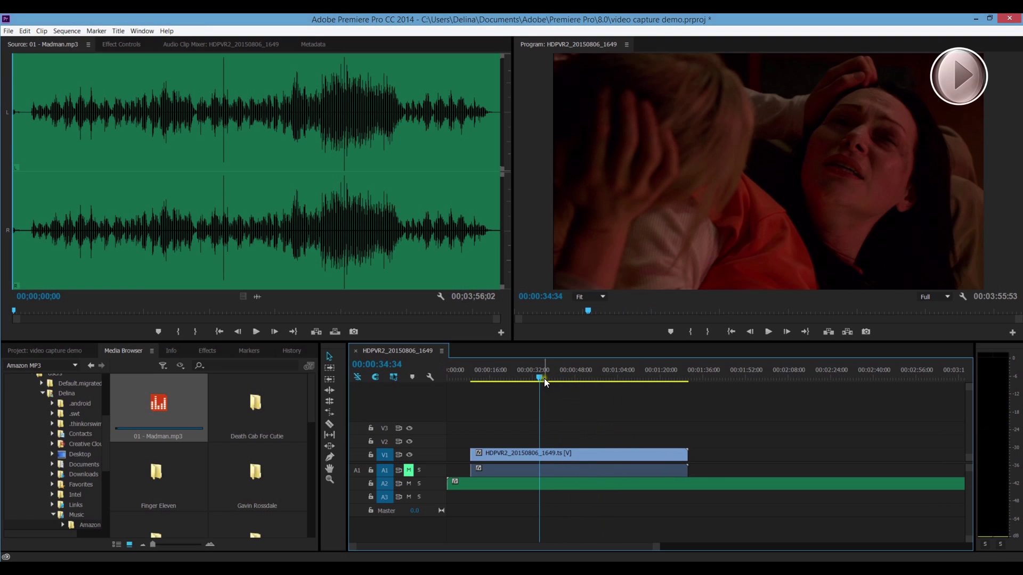
{"action": "left_click", "coordinate": [545, 378]}
{"action": "left_click", "coordinate": [538, 379]}
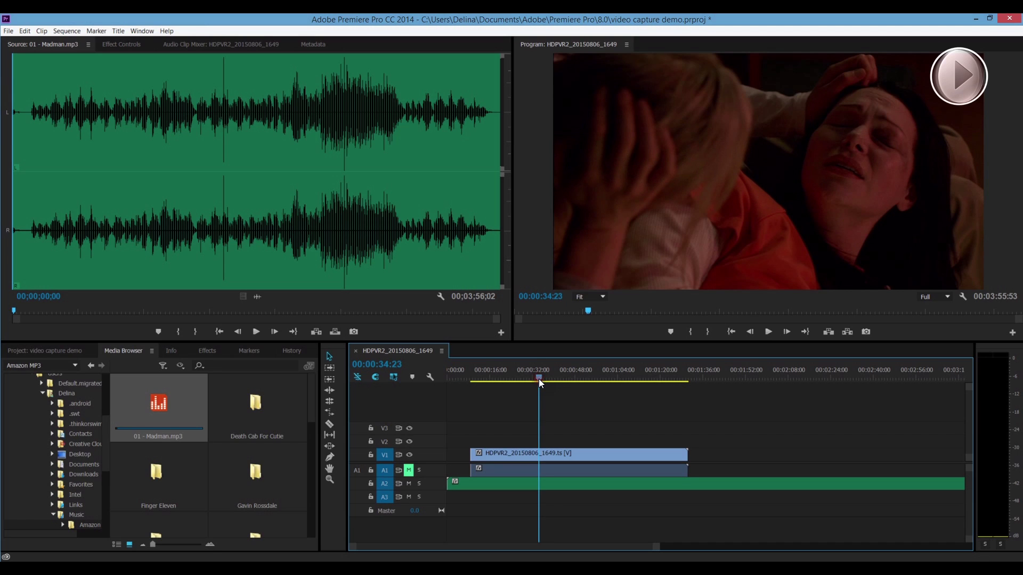
{"action": "left_click", "coordinate": [539, 379]}
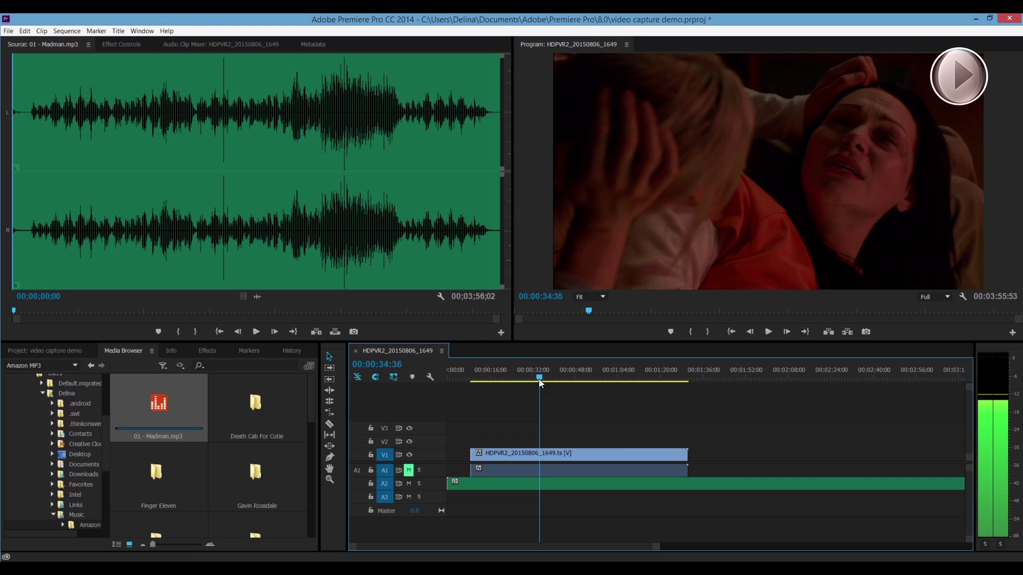
{"action": "left_click", "coordinate": [538, 379]}
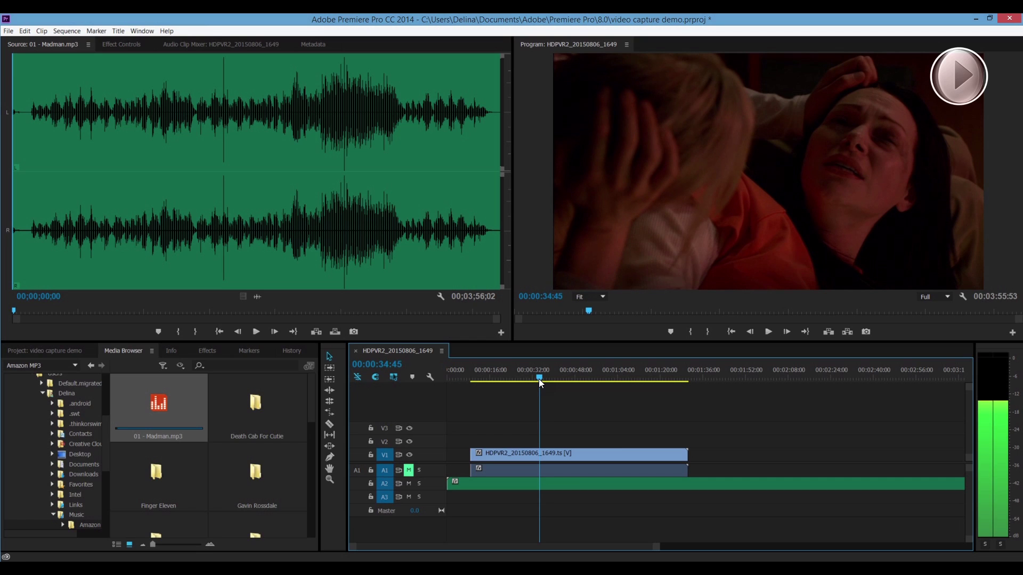
{"action": "left_click", "coordinate": [539, 378]}
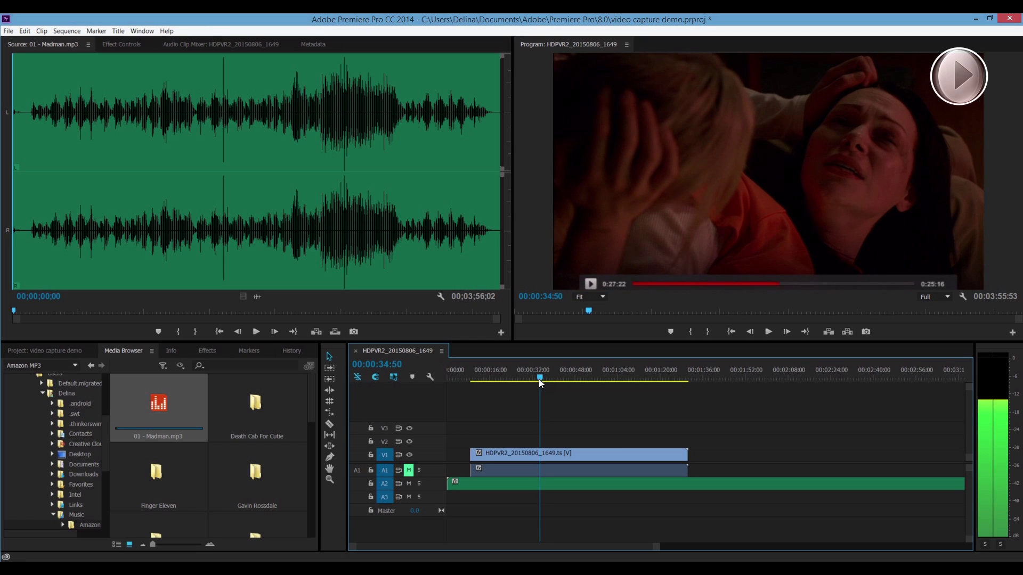
{"action": "left_click", "coordinate": [538, 378]}
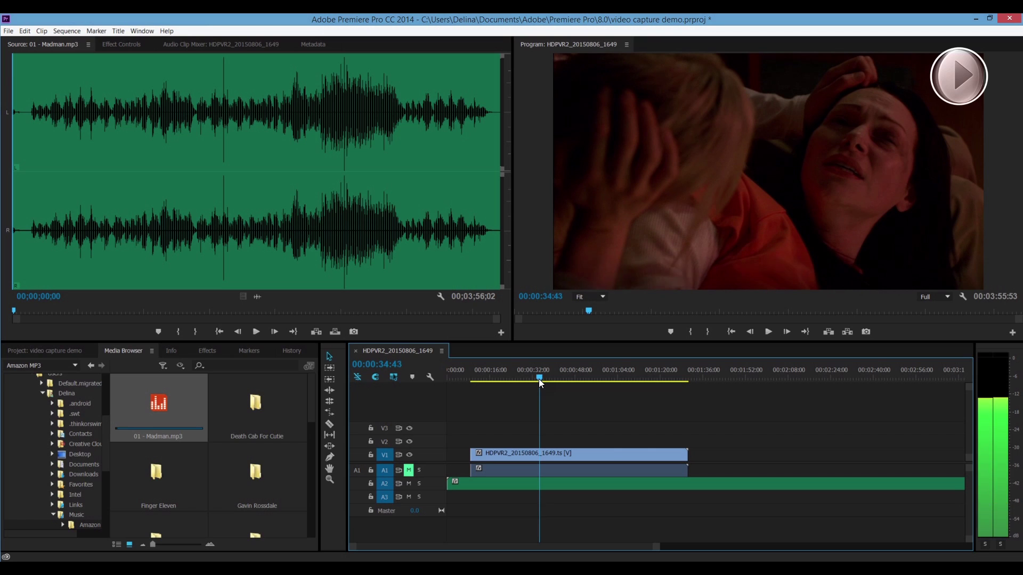
{"action": "left_click", "coordinate": [538, 378]}
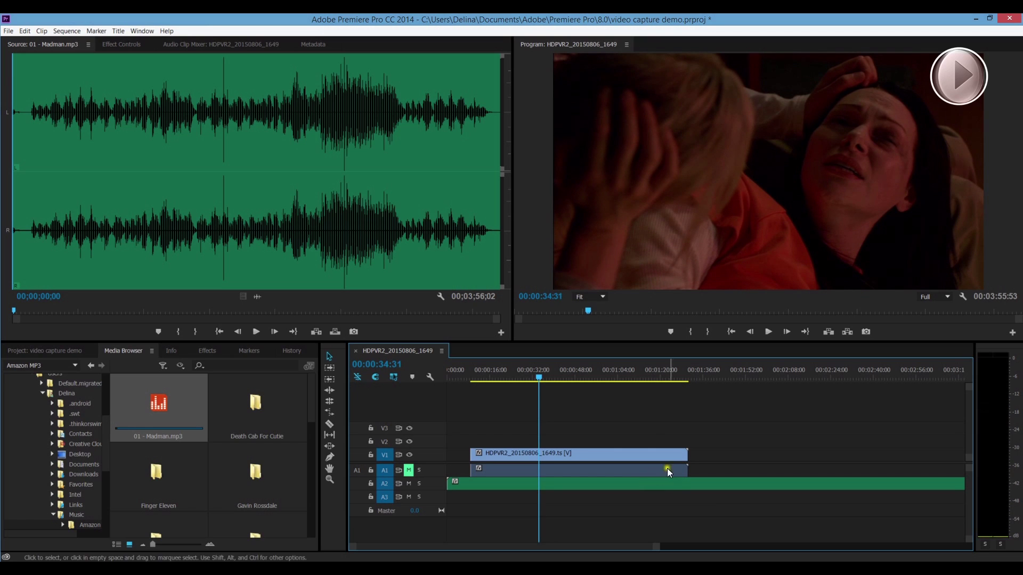
{"action": "left_click_drag", "start_coordinate": [687, 456], "coordinate": [539, 463]}
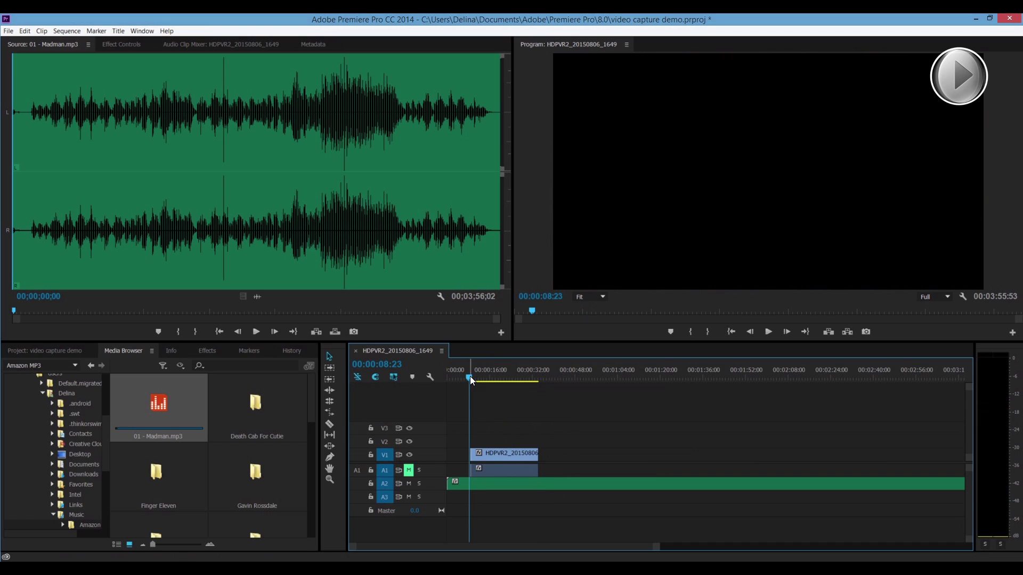
Step: Play back the trimmed sequence, stop it, and return the playhead to about 00:00:09:11
{"action": "left_click", "coordinate": [767, 332]}
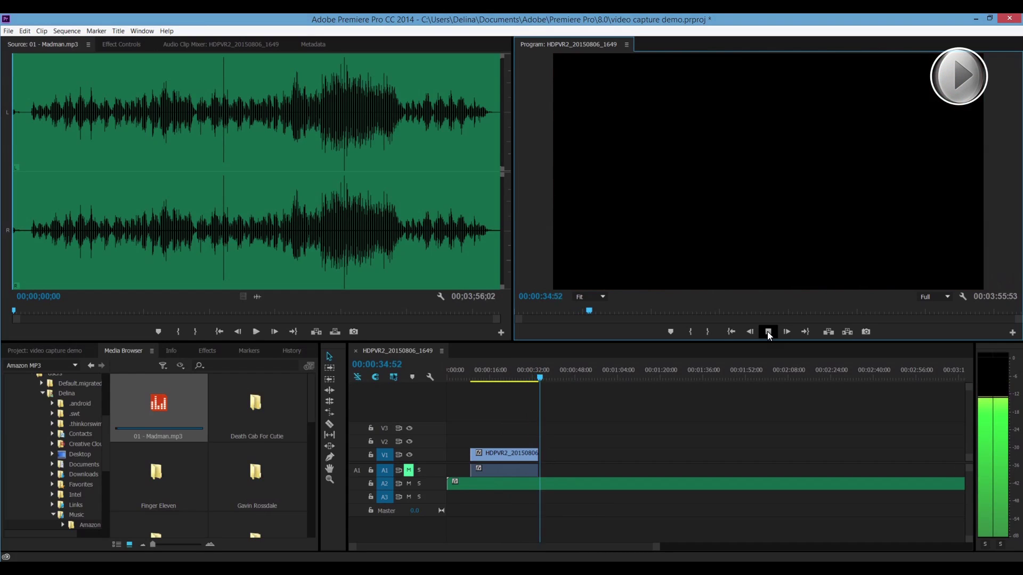
{"action": "left_click", "coordinate": [767, 331]}
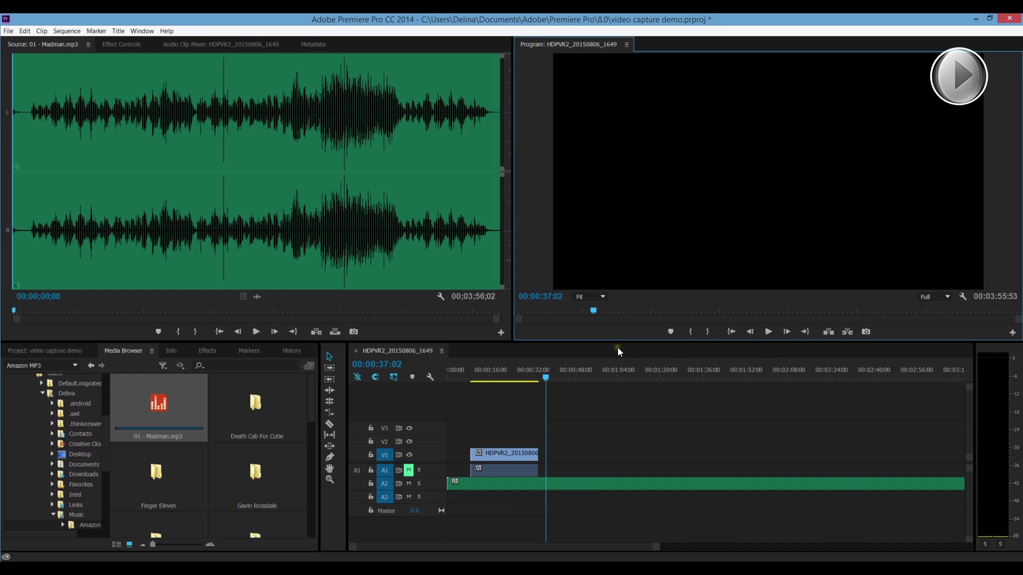
{"action": "left_click", "coordinate": [612, 381]}
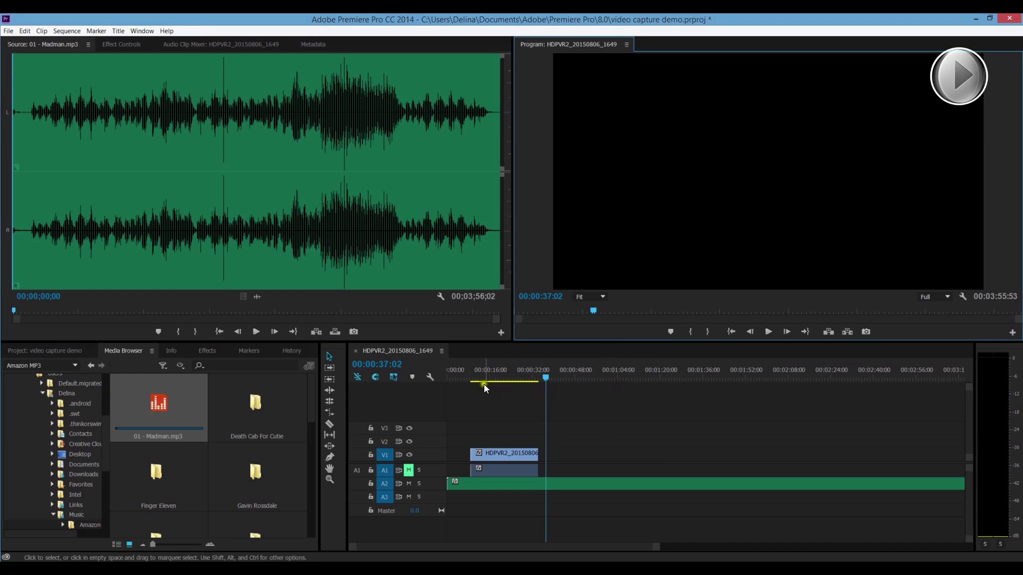
{"action": "left_click", "coordinate": [470, 377]}
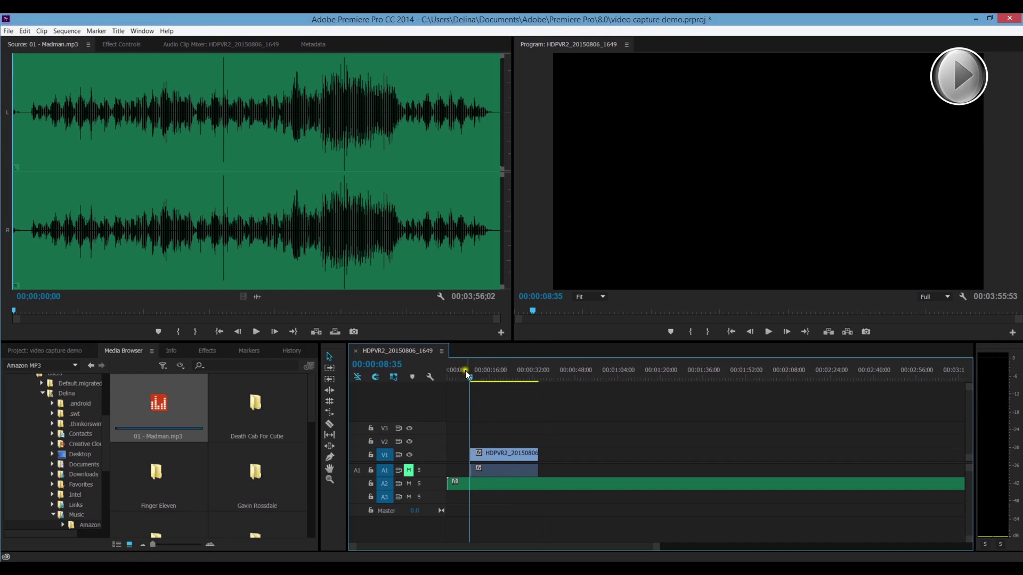
{"action": "left_click_drag", "start_coordinate": [469, 377], "coordinate": [471, 377]}
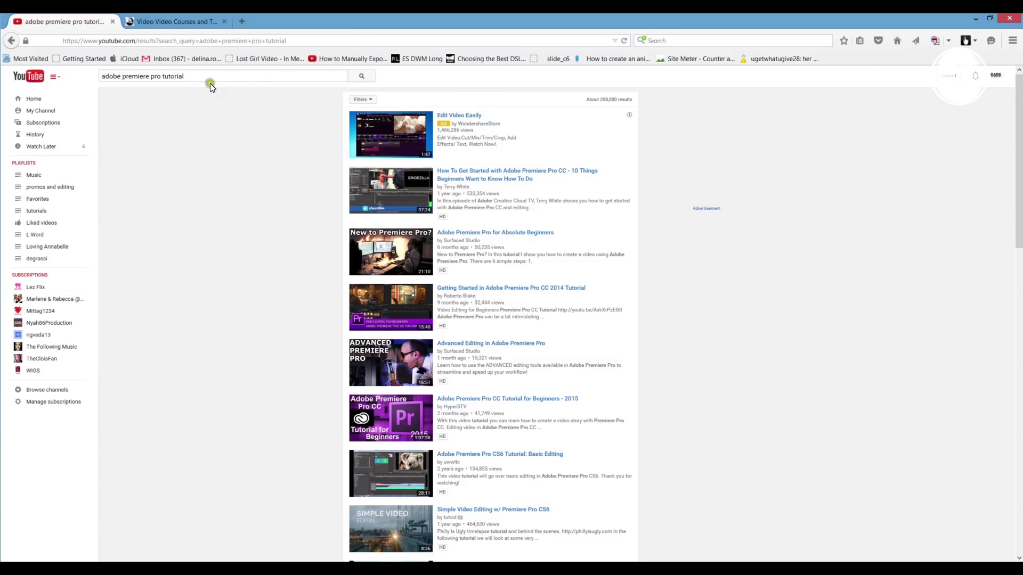
Step: Look through the existing 'adobe premiere pro tutorial' YouTube results
{"action": "left_click", "coordinate": [208, 77]}
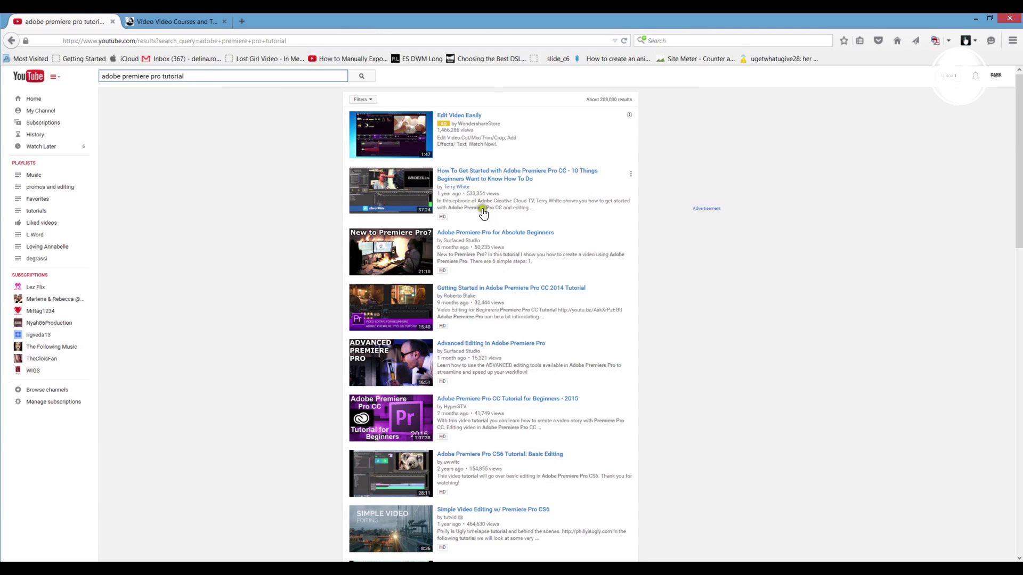
{"action": "scroll", "coordinate": [484, 212], "scroll_direction": "down", "scroll_amount": 8}
{"action": "scroll", "coordinate": [483, 213], "scroll_direction": "down", "scroll_amount": 14}
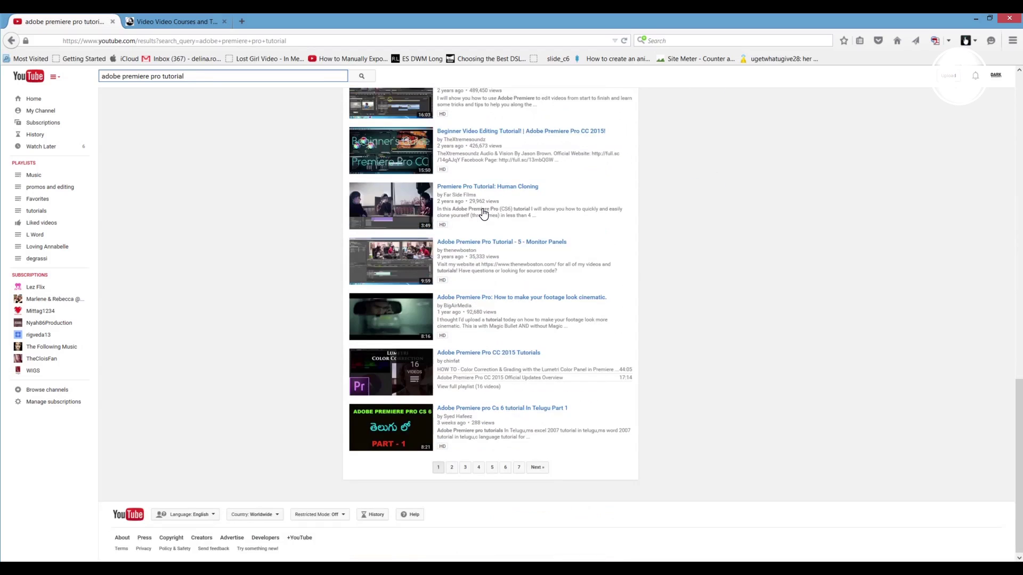
{"action": "scroll", "coordinate": [483, 212], "scroll_direction": "up", "scroll_amount": 12}
{"action": "scroll", "coordinate": [484, 212], "scroll_direction": "up", "scroll_amount": 10}
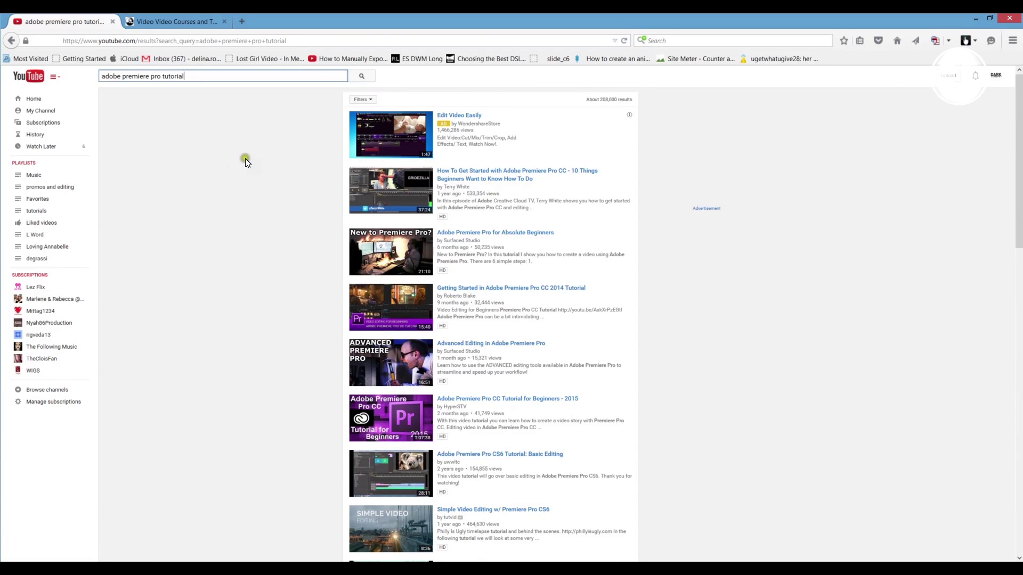
Step: Change the YouTube search to 'sony vegas pro tutorial' and run it
{"action": "left_click", "coordinate": [149, 76]}
{"action": "key", "text": "BackSpace"}
{"action": "key", "text": "BackSpace"}
{"action": "key", "text": "BackSpace"}
{"action": "key", "text": "BackSpace"}
{"action": "key", "text": "BackSpace"}
{"action": "key", "text": "BackSpace"}
{"action": "key", "text": "BackSpace"}
{"action": "key", "text": "BackSpace"}
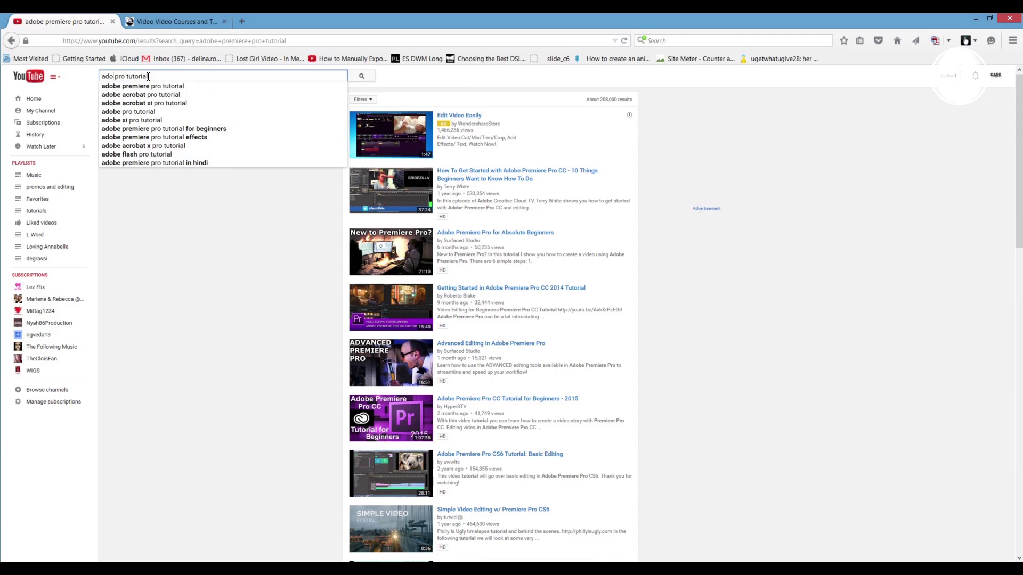
{"action": "key", "text": "BackSpace"}
{"action": "key", "text": "BackSpace"}
{"action": "key", "text": "BackSpace"}
{"action": "key", "text": "BackSpace"}
{"action": "key", "text": "BackSpace"}
{"action": "key", "text": "BackSpace"}
{"action": "type", "text": "sony vega "}
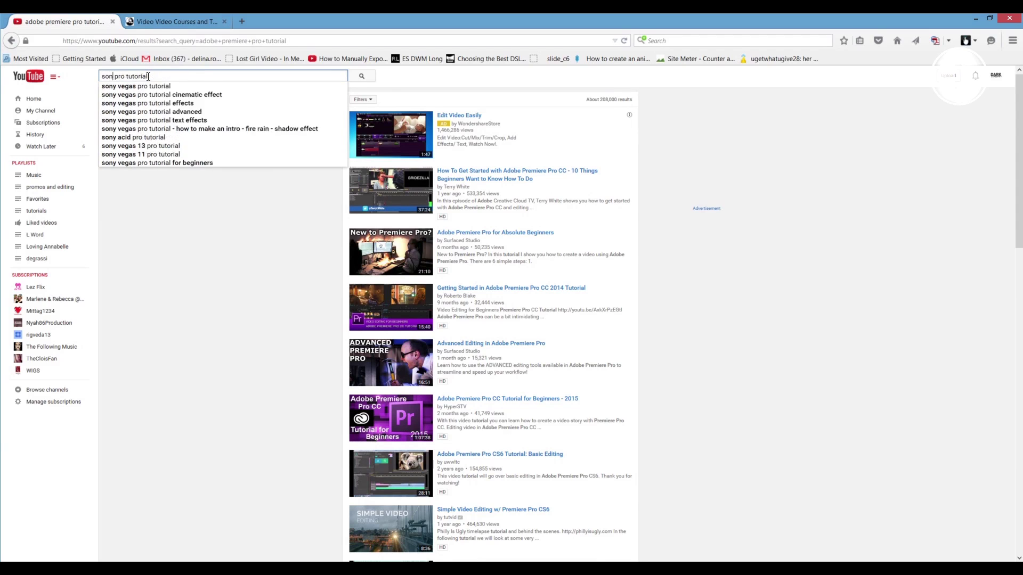
{"action": "type", "text": "s"}
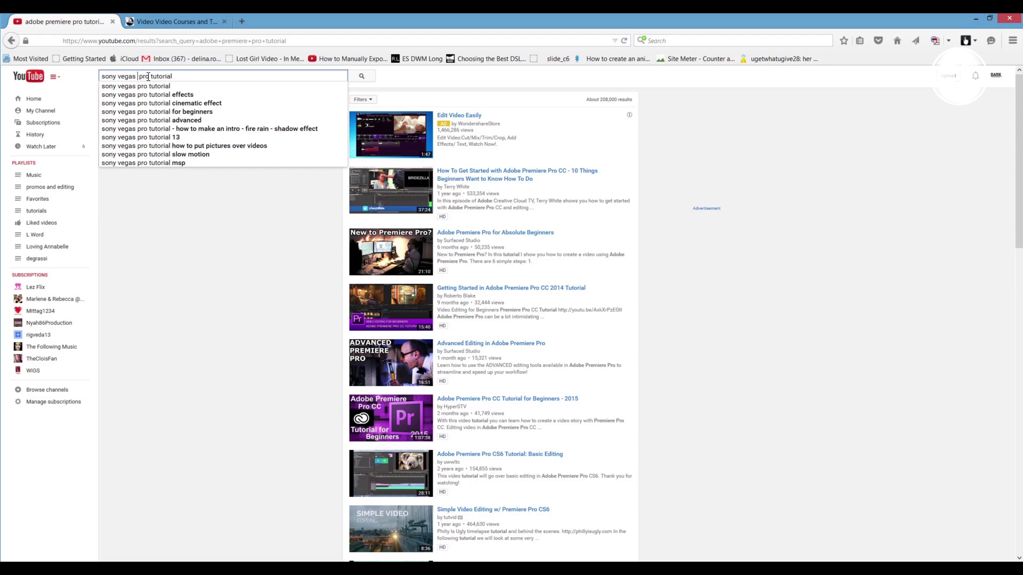
{"action": "key", "text": "Delete"}
{"action": "left_click", "coordinate": [175, 78]}
{"action": "key", "text": "Return"}
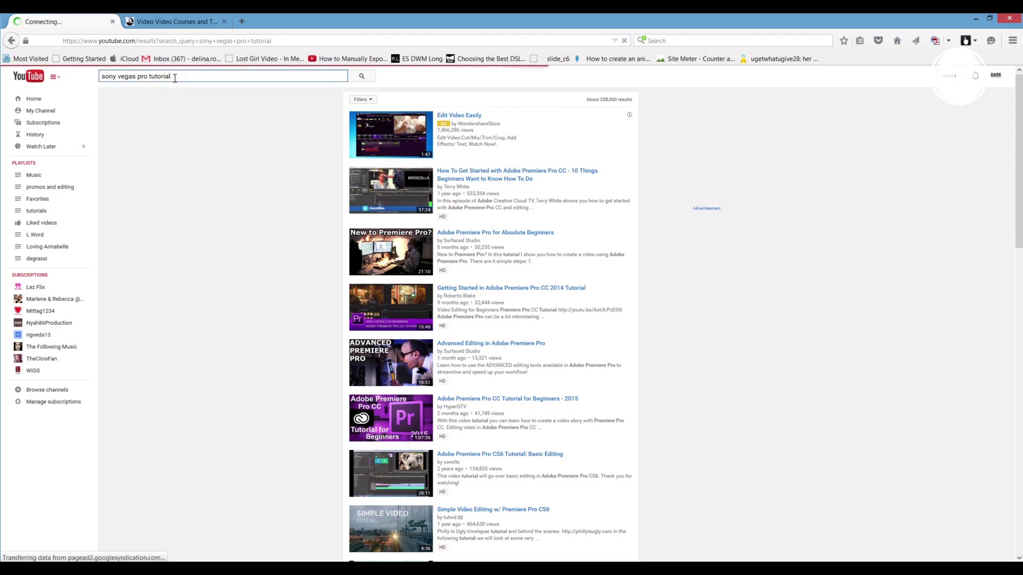
Step: Scroll through the Sony Vegas Pro results, then switch to the lynda.com tab
{"action": "scroll", "coordinate": [458, 326], "scroll_direction": "down", "scroll_amount": 3}
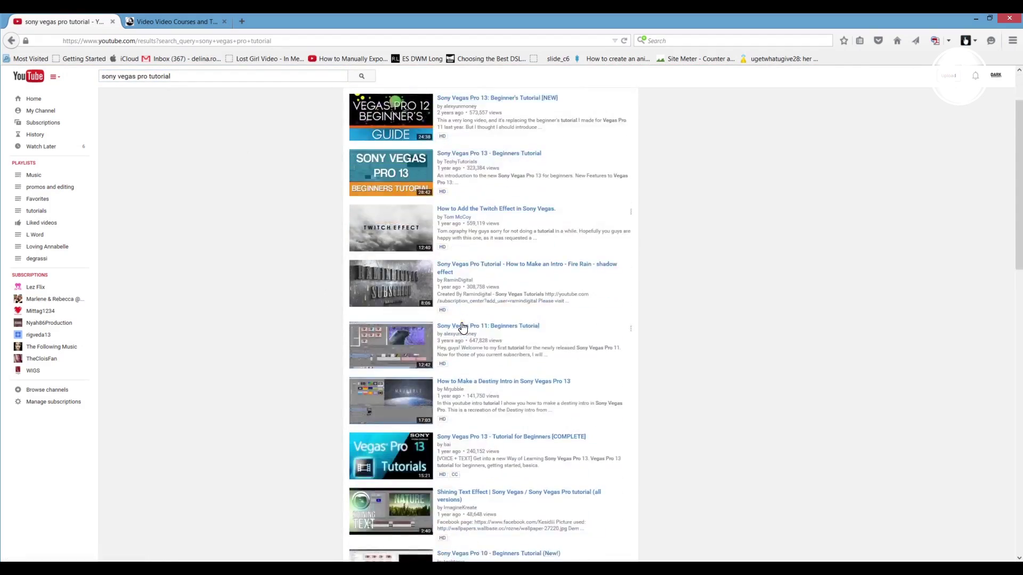
{"action": "scroll", "coordinate": [462, 327], "scroll_direction": "down", "scroll_amount": 5}
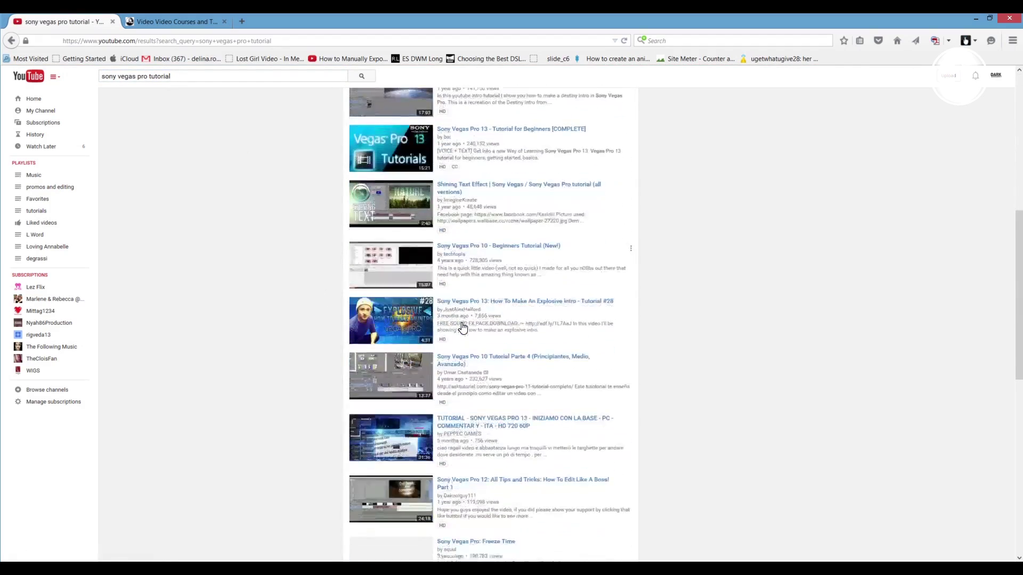
{"action": "scroll", "coordinate": [462, 327], "scroll_direction": "up", "scroll_amount": 7}
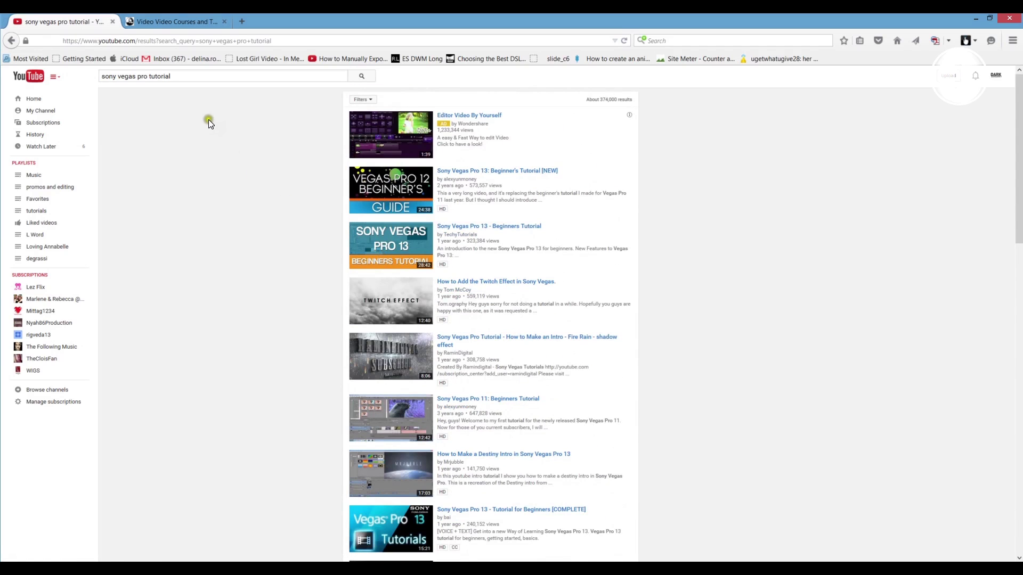
{"action": "left_click", "coordinate": [184, 22]}
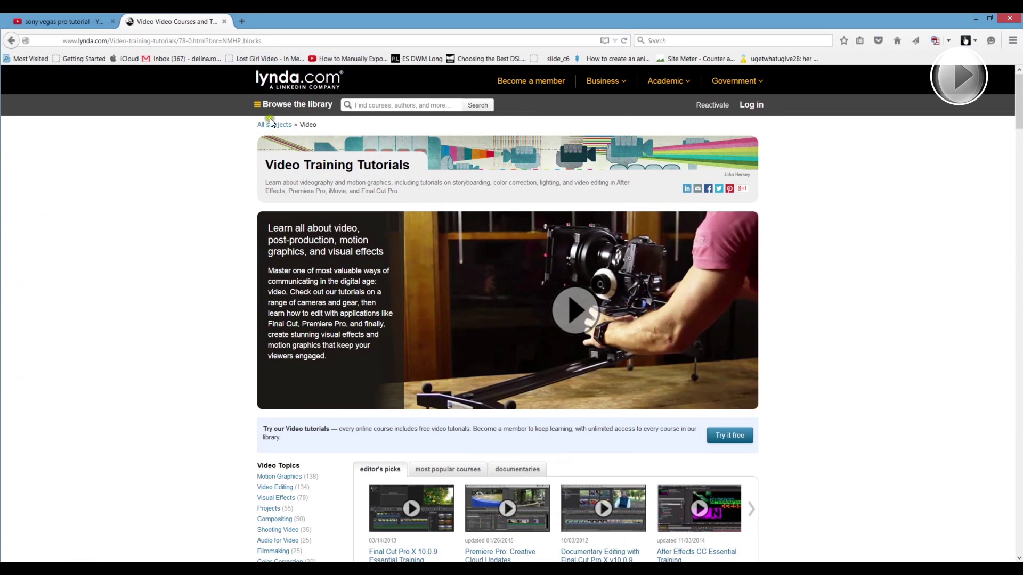
Step: Open the lynda.com Browse the library categories menu
{"action": "left_click", "coordinate": [294, 104]}
Step: Minimize Firefox and bring the Premiere Pro video capture demo project back into focus
{"action": "left_click", "coordinate": [967, 22]}
{"action": "left_click", "coordinate": [974, 20]}
{"action": "left_click", "coordinate": [867, 24]}
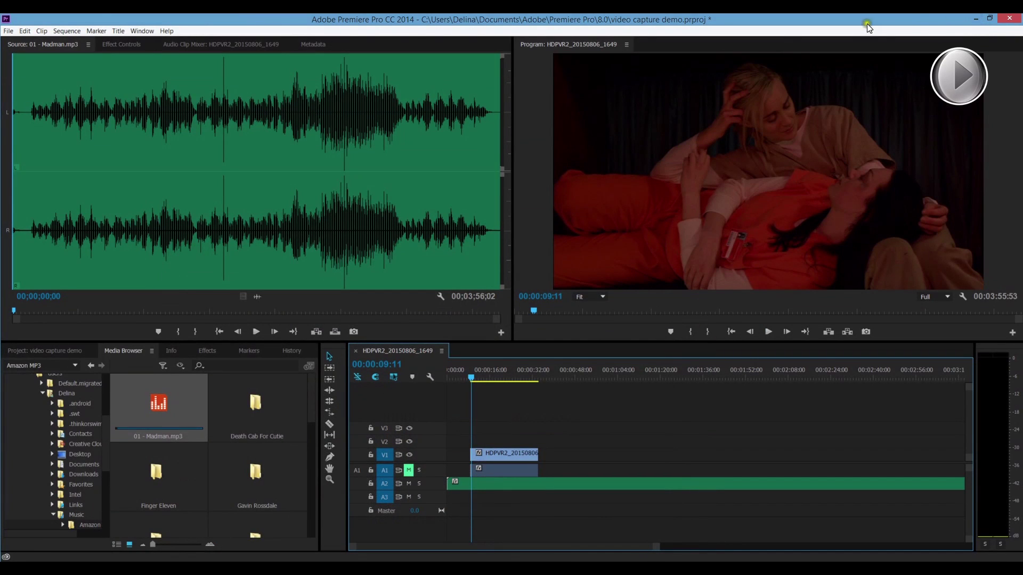